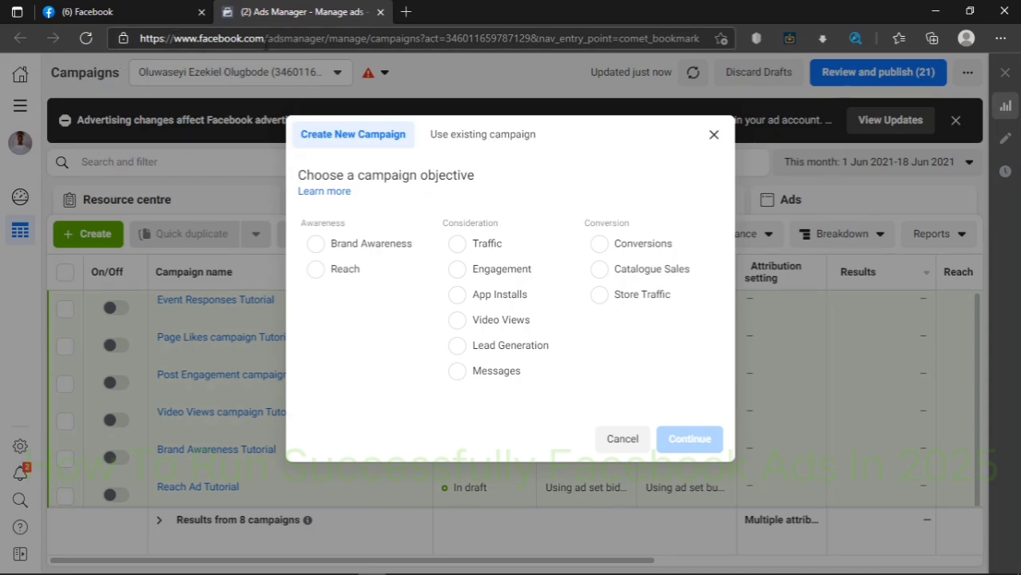
Create a new campaign with the Messages objective
click(170, 10)
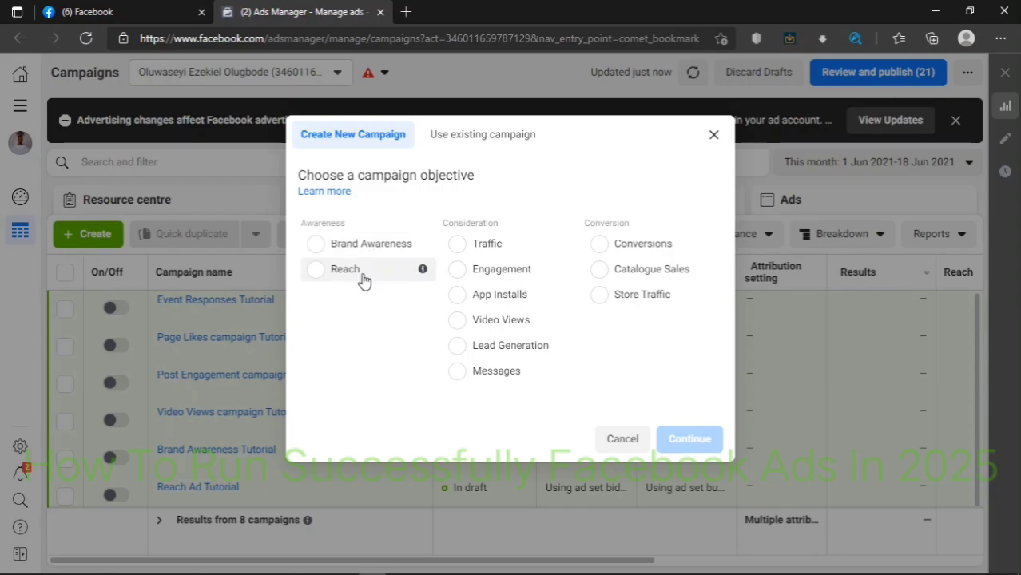
click(499, 370)
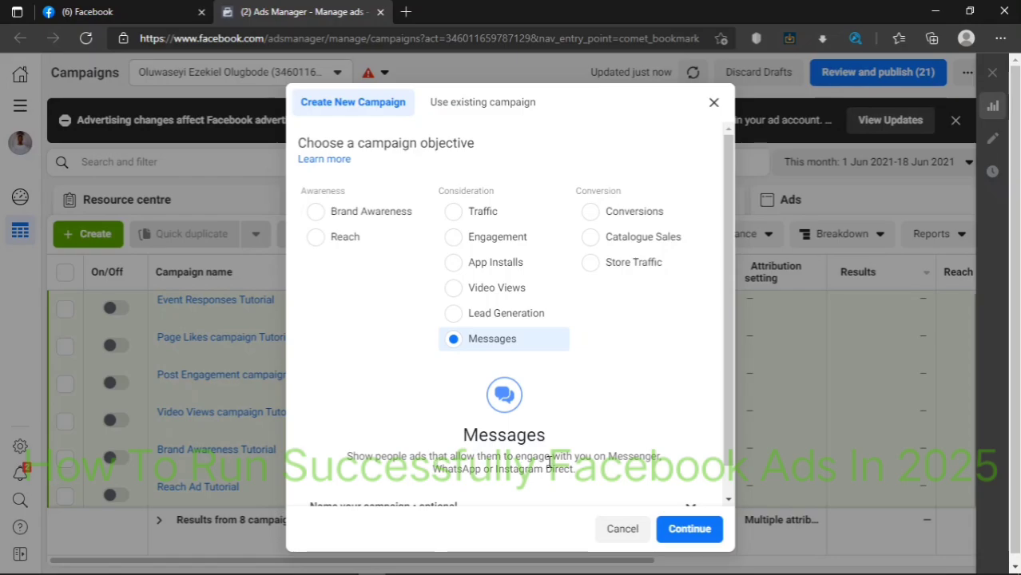
scroll(548, 463, down, 1)
click(701, 529)
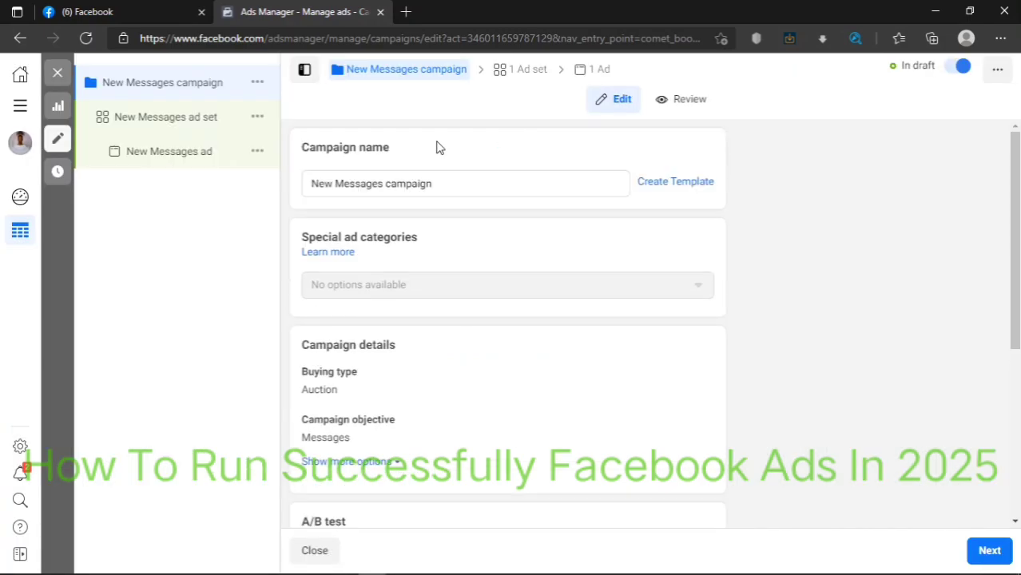
Rename the campaign to "Messages campaign Tutorial" and continue to the ad set settings
click(335, 183)
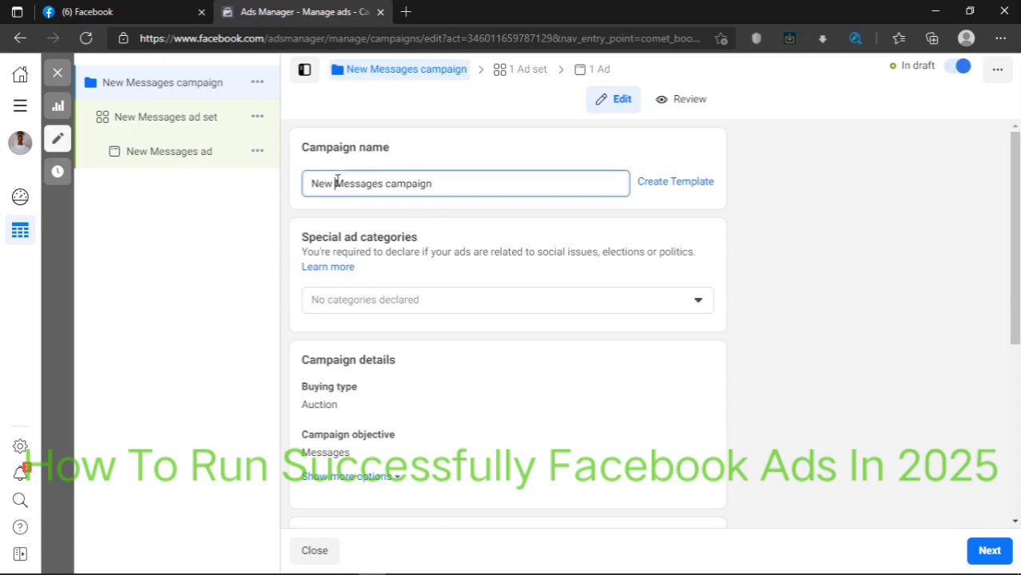
key(BackSpace)
key(BackSpace)
key(BackSpace)
key(BackSpace)
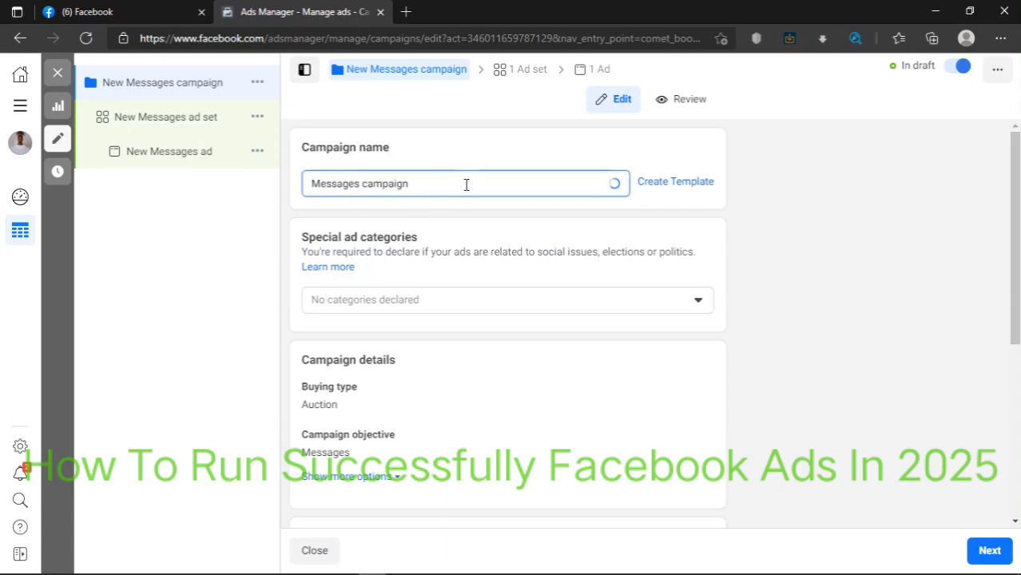
text(T)
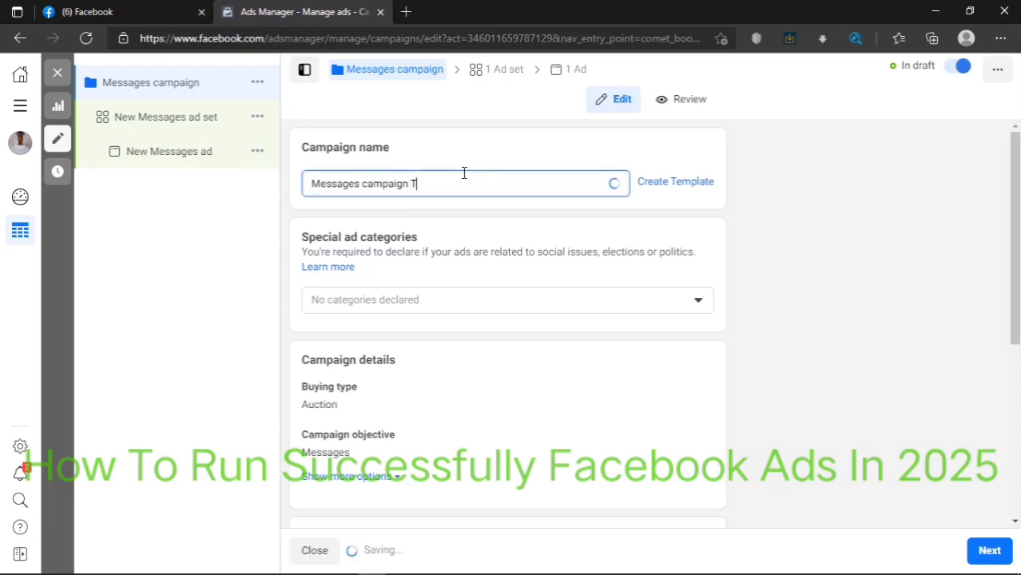
text(utorial)
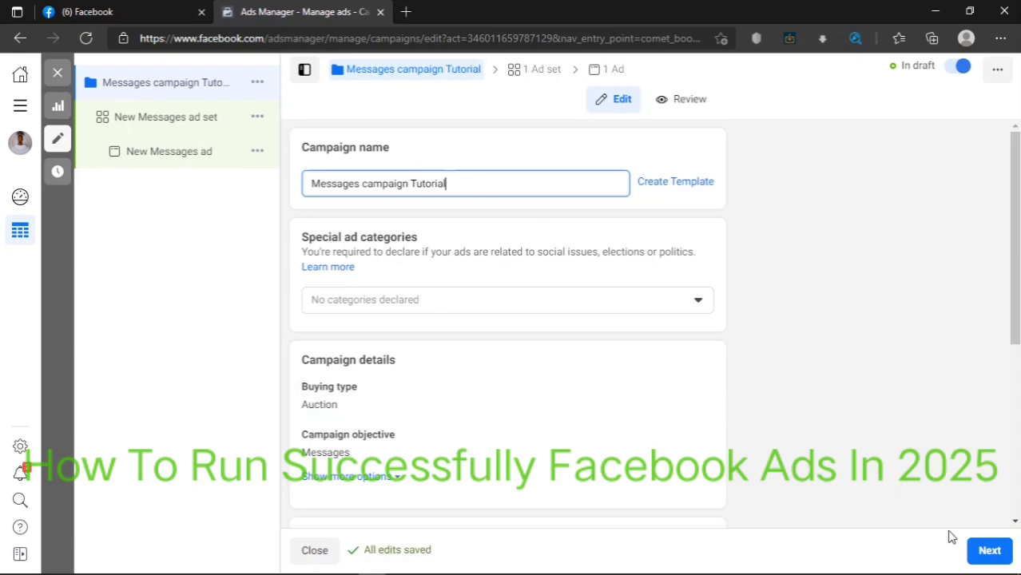
click(971, 558)
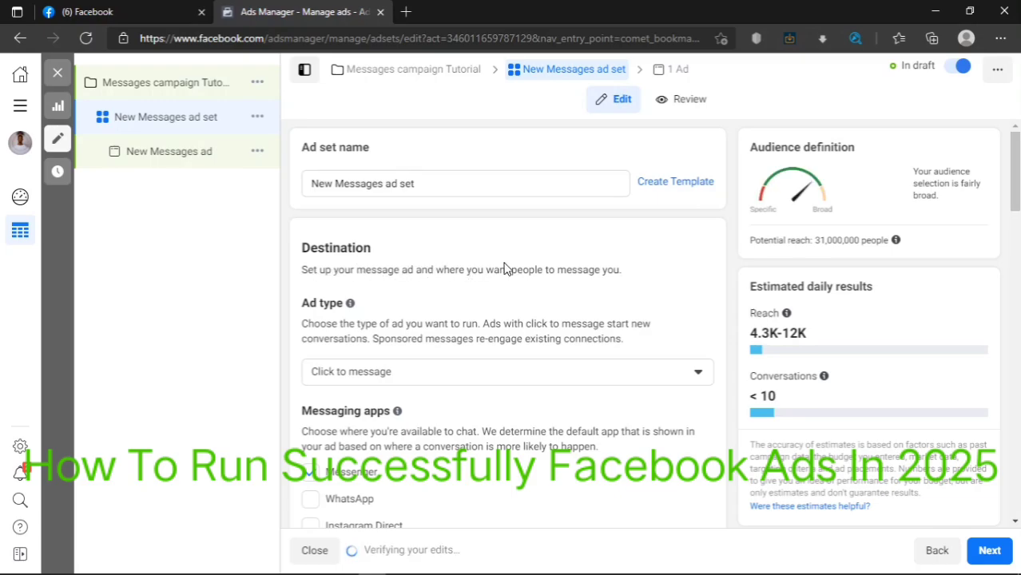
Choose Click to message as the ad set's ad type
scroll(487, 310, down, 1)
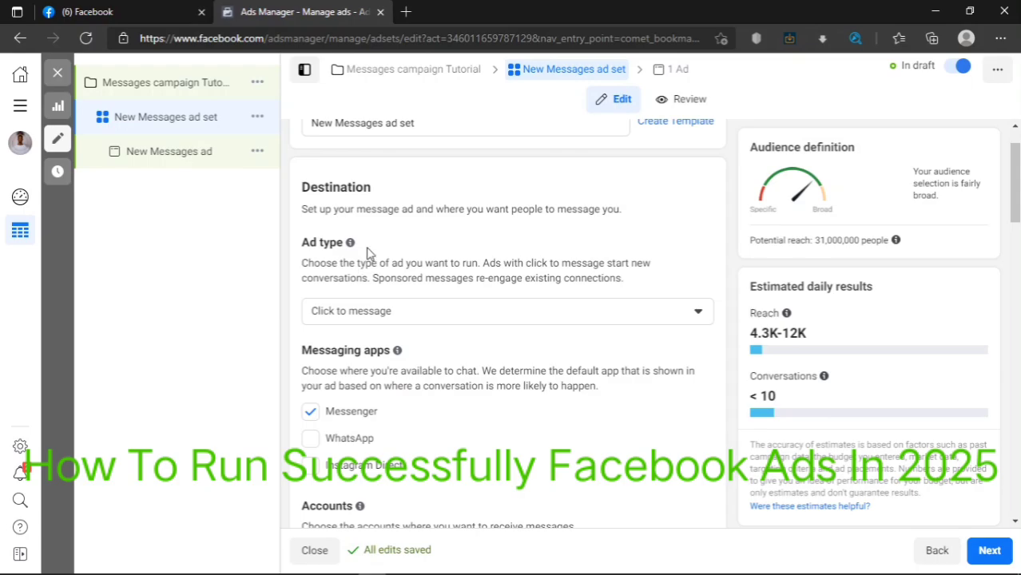
click(497, 319)
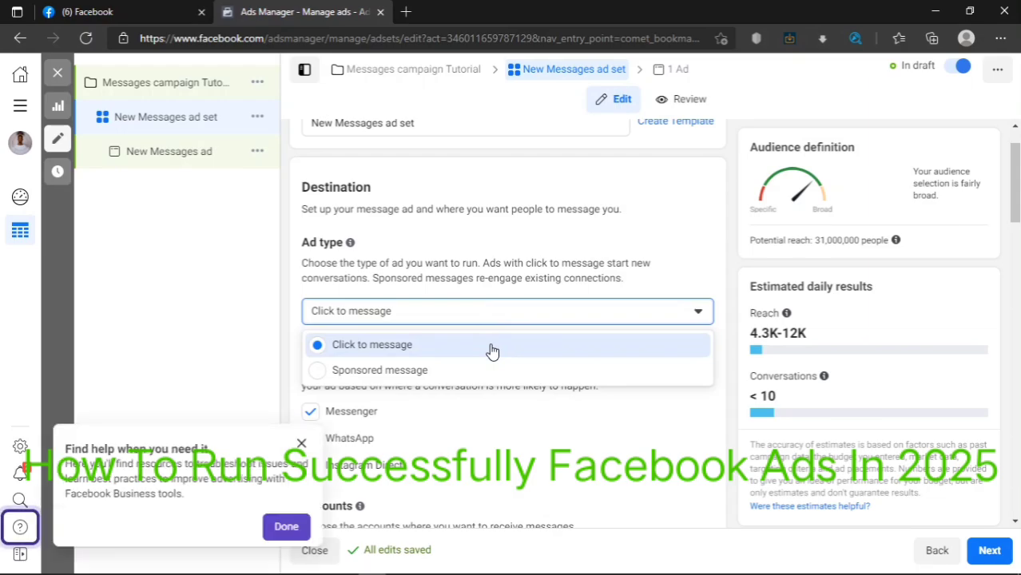
click(492, 350)
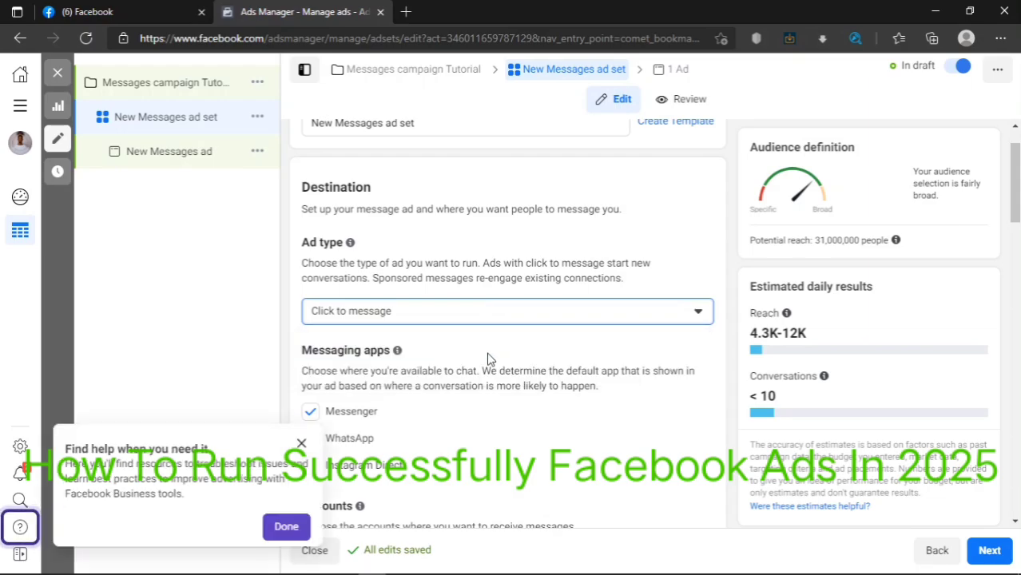
click(490, 360)
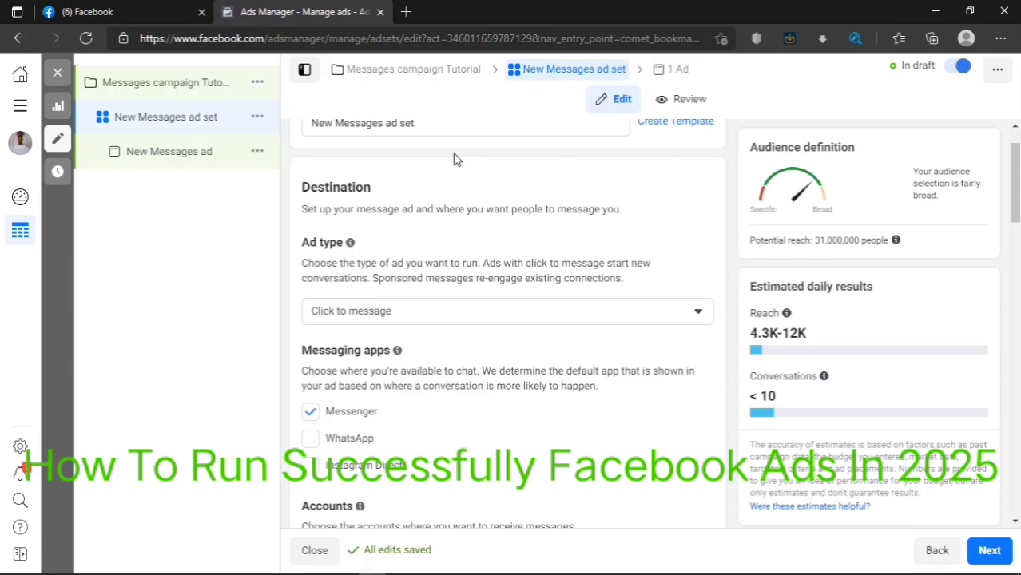
Enable WhatsApp and disable Messenger as messaging apps for the ad set, and check the connected WhatsApp account
scroll(351, 415, down, 3)
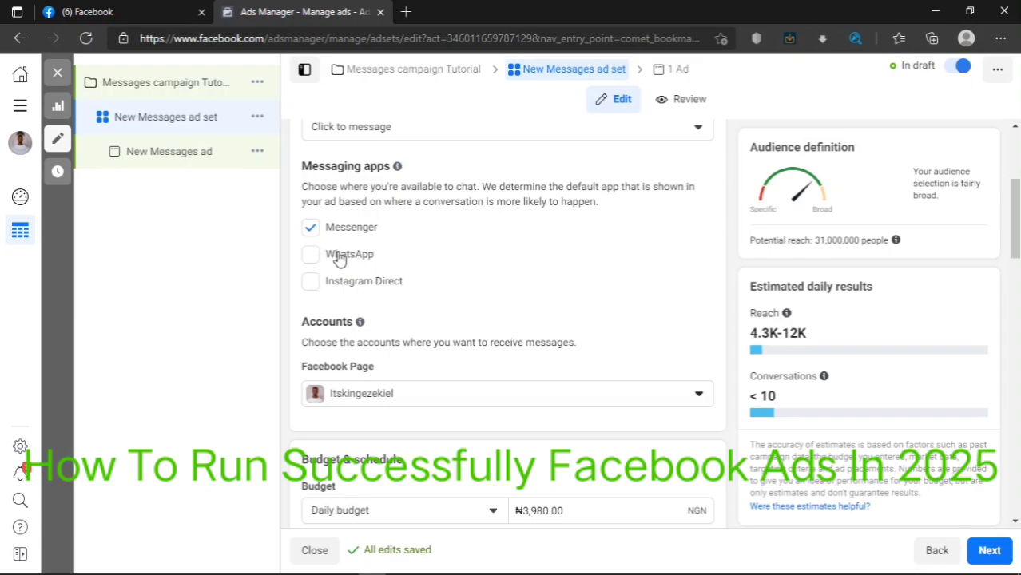
click(349, 255)
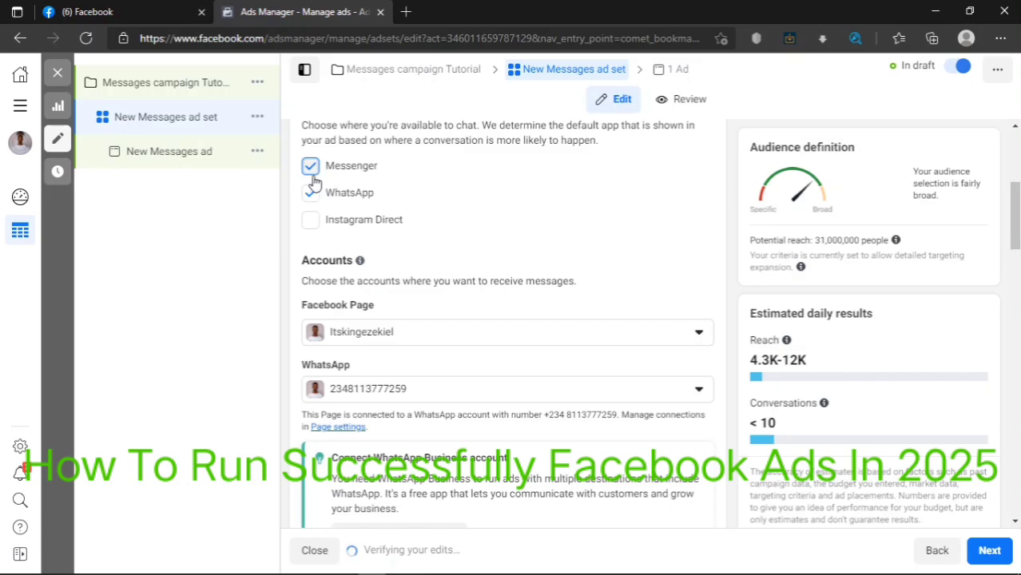
click(311, 167)
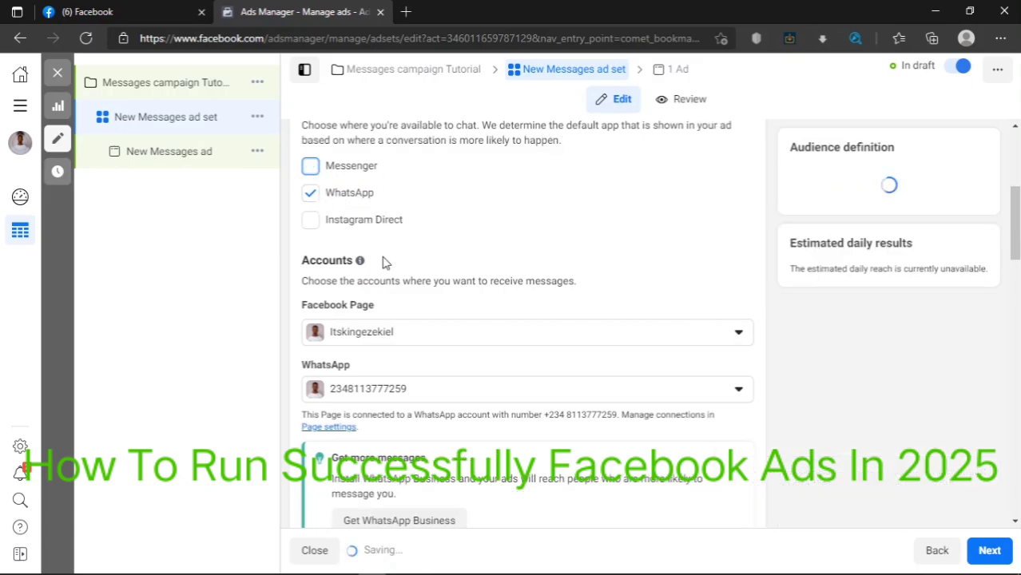
scroll(375, 328, down, 1)
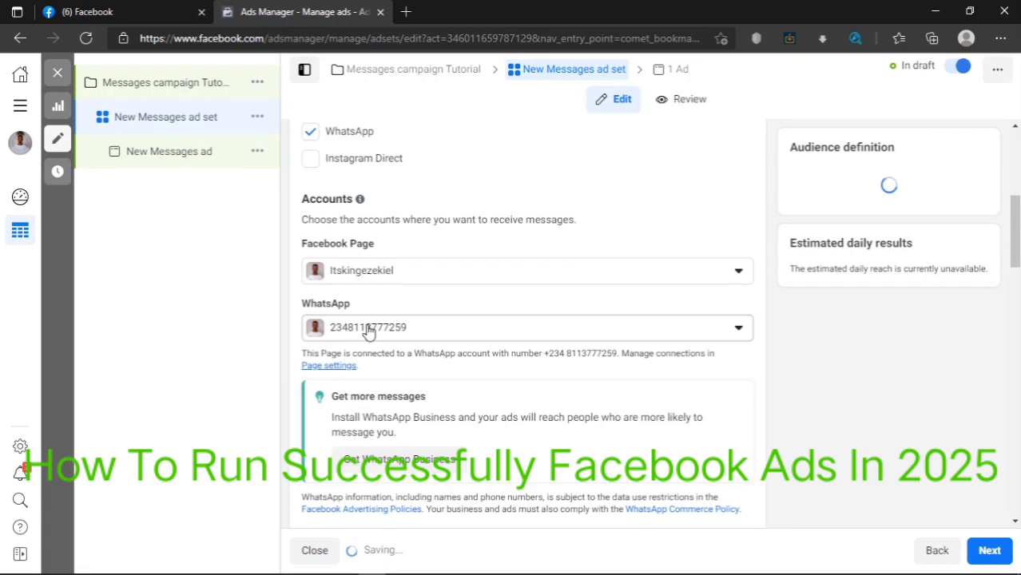
click(367, 330)
click(368, 329)
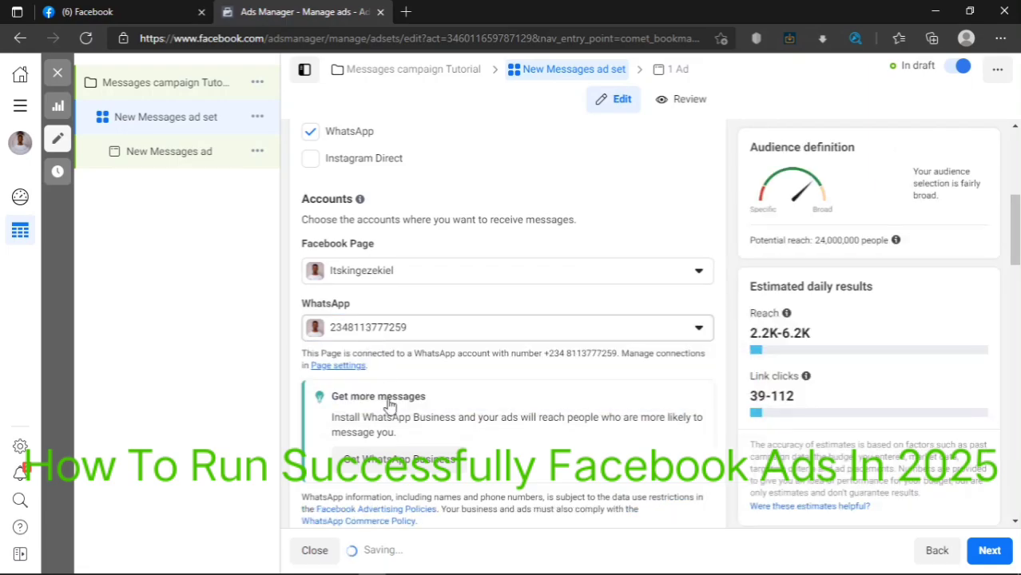
Examine the ad set's messaging accounts, WhatsApp Business suggestion, and budget and schedule settings
scroll(389, 406, down, 2)
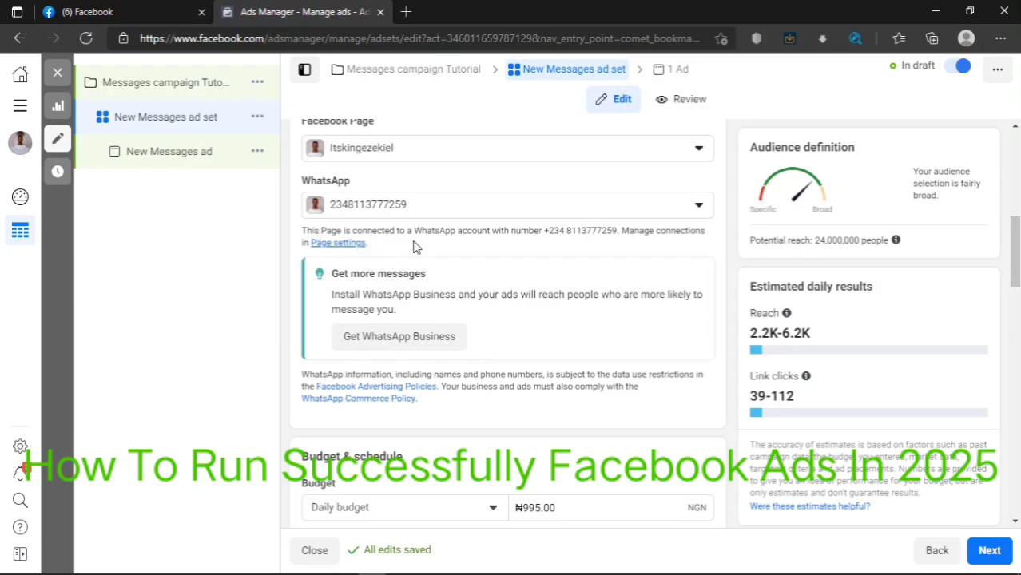
scroll(400, 275, down, 1)
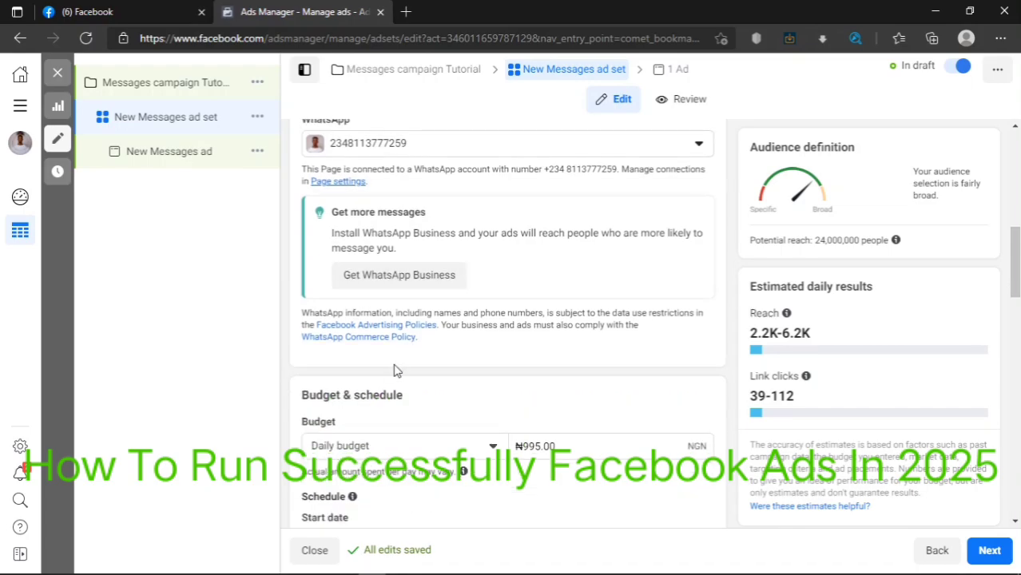
scroll(394, 371, down, 1)
scroll(394, 370, up, 6)
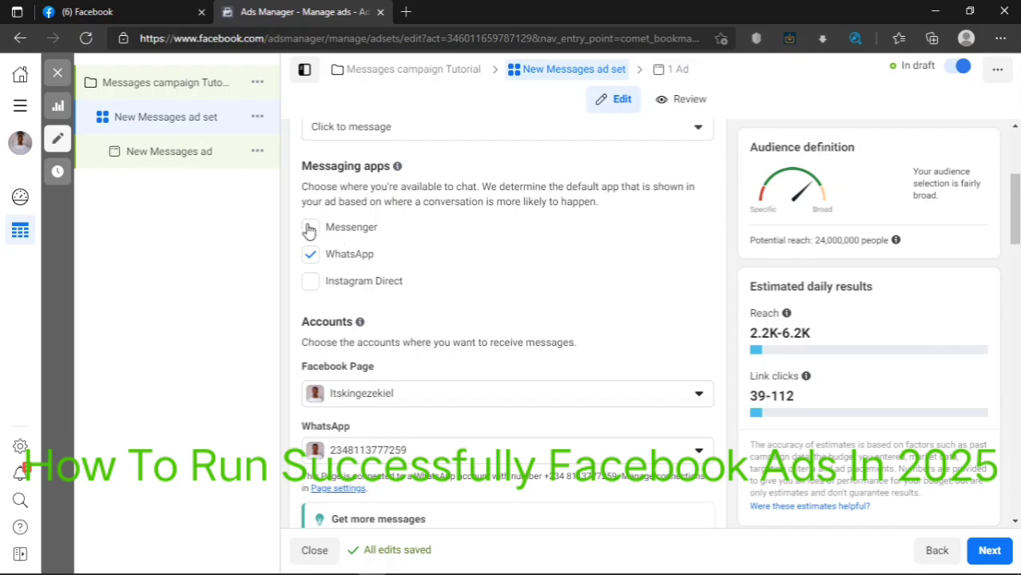
scroll(327, 272, down, 5)
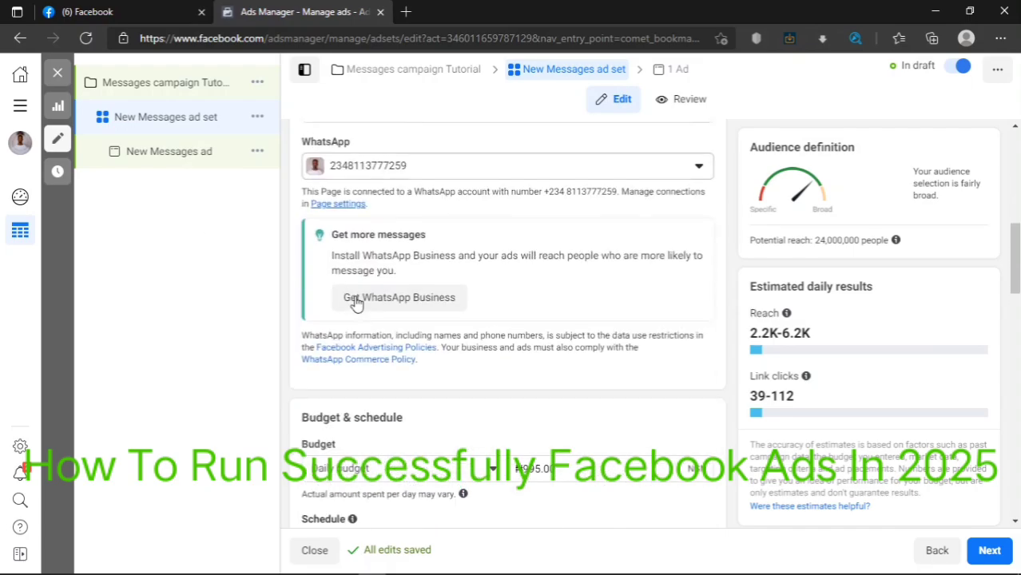
scroll(366, 314, down, 3)
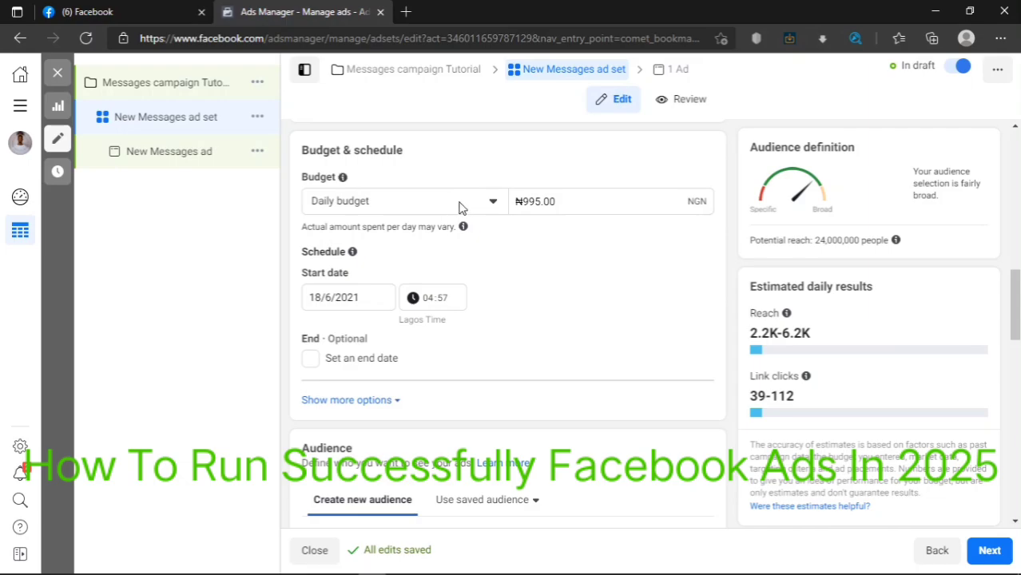
click(461, 206)
click(570, 276)
Examine the ad set's audience settings, the detailed targeting notice for WhatsApp, and the placement options
scroll(570, 275, down, 5)
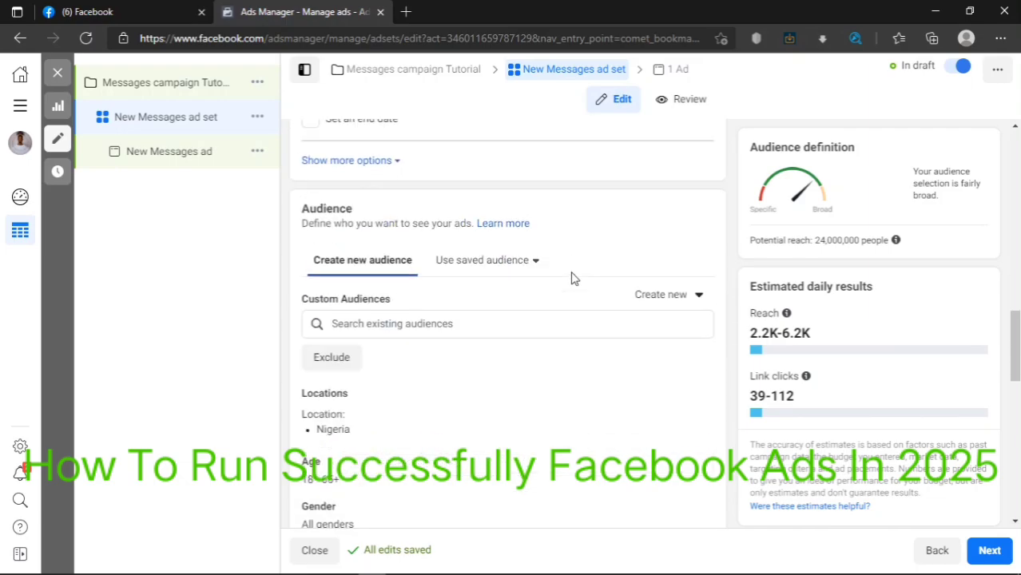
scroll(440, 291, down, 3)
scroll(396, 285, up, 3)
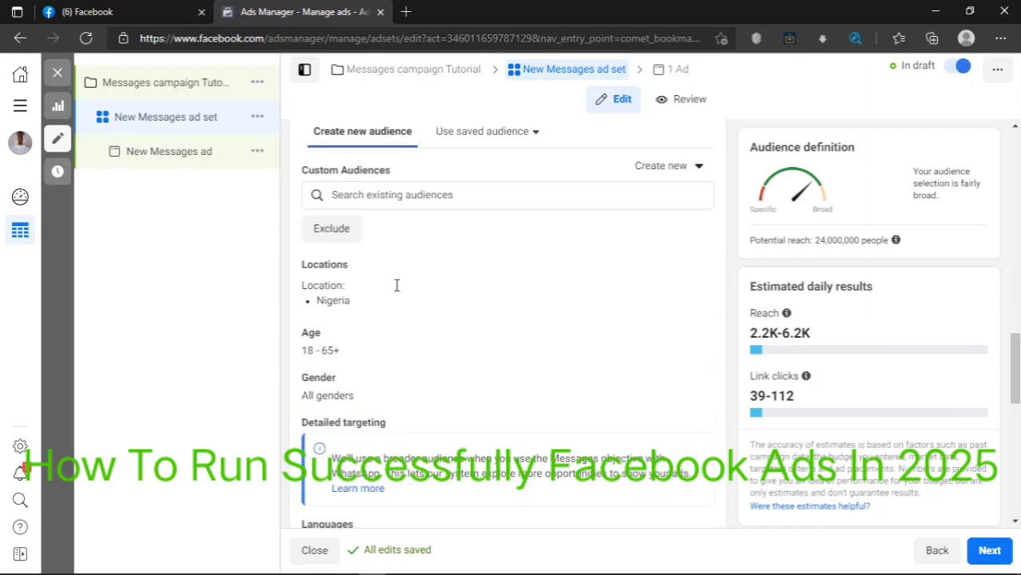
scroll(454, 392, down, 2)
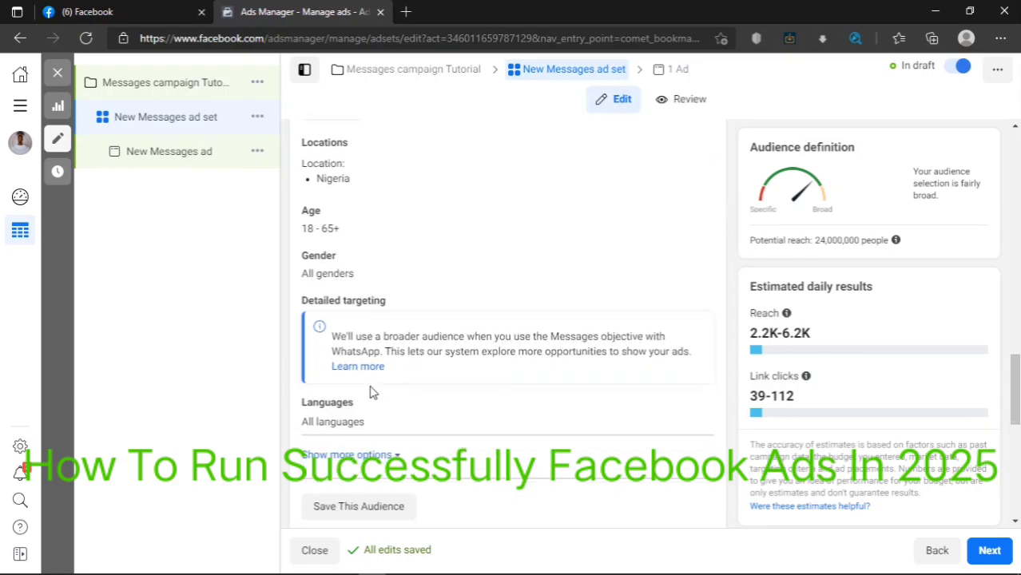
mouse_move(393, 301)
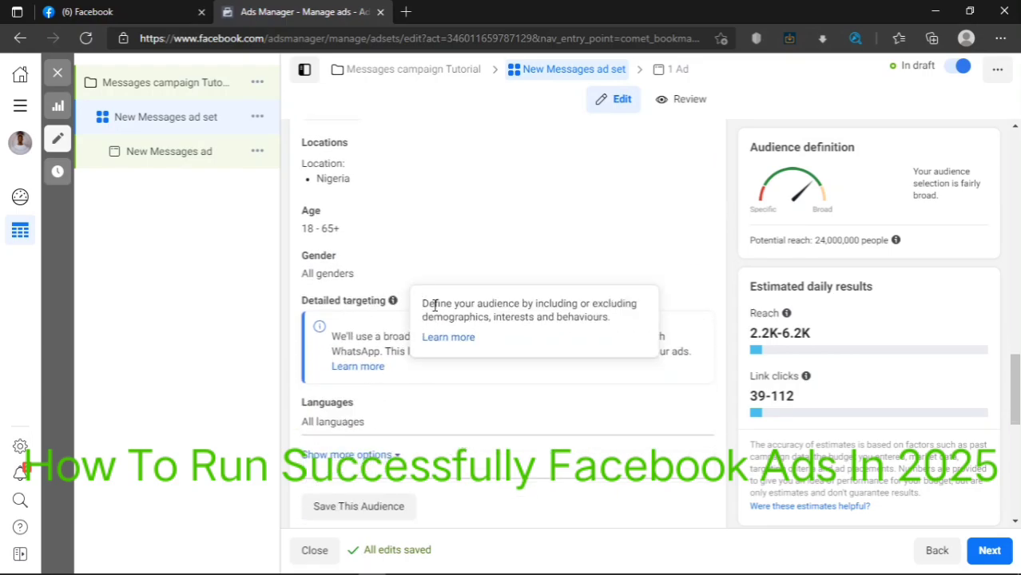
scroll(550, 402, up, 1)
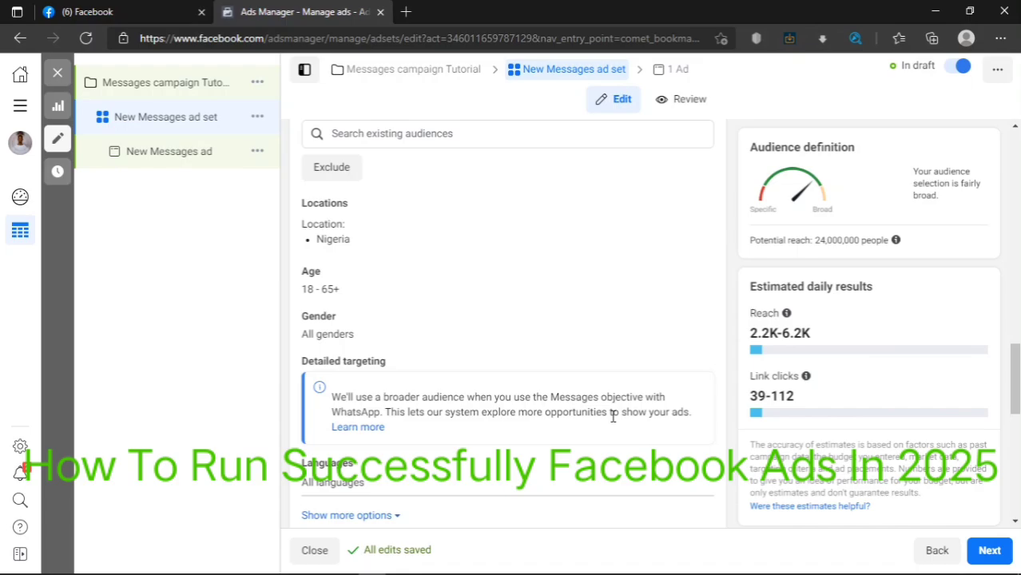
scroll(613, 415, down, 7)
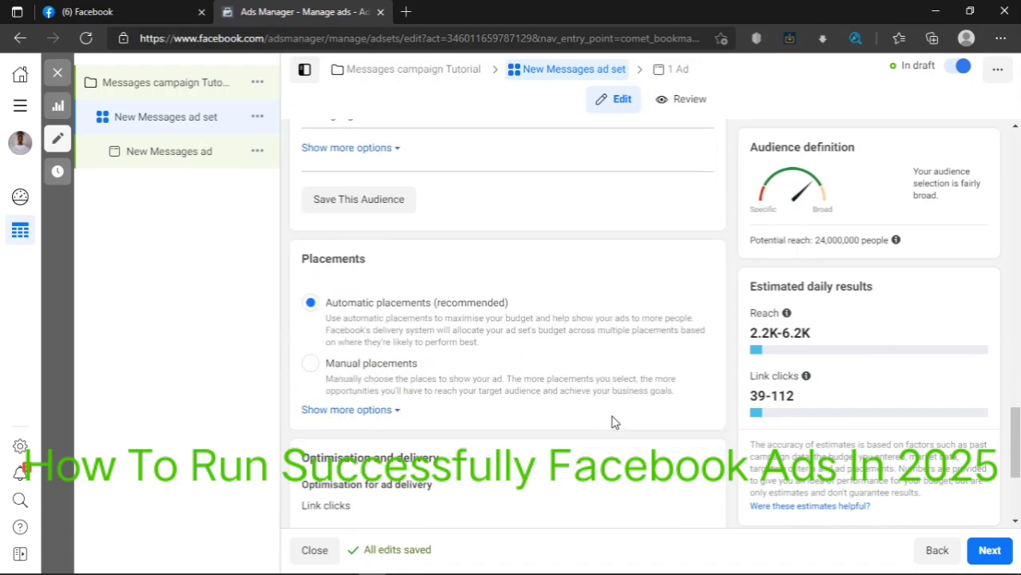
scroll(613, 421, up, 8)
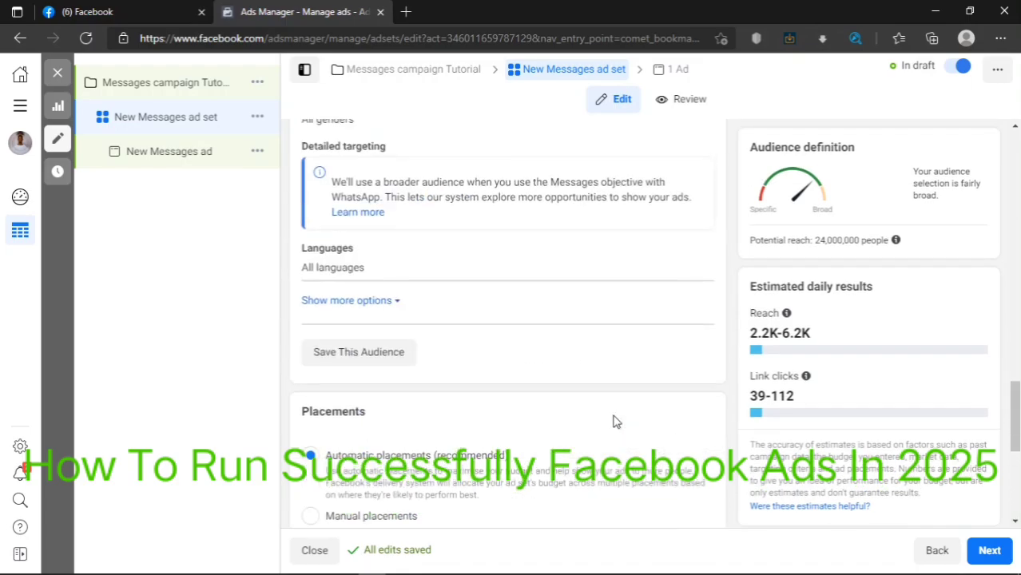
scroll(614, 421, up, 5)
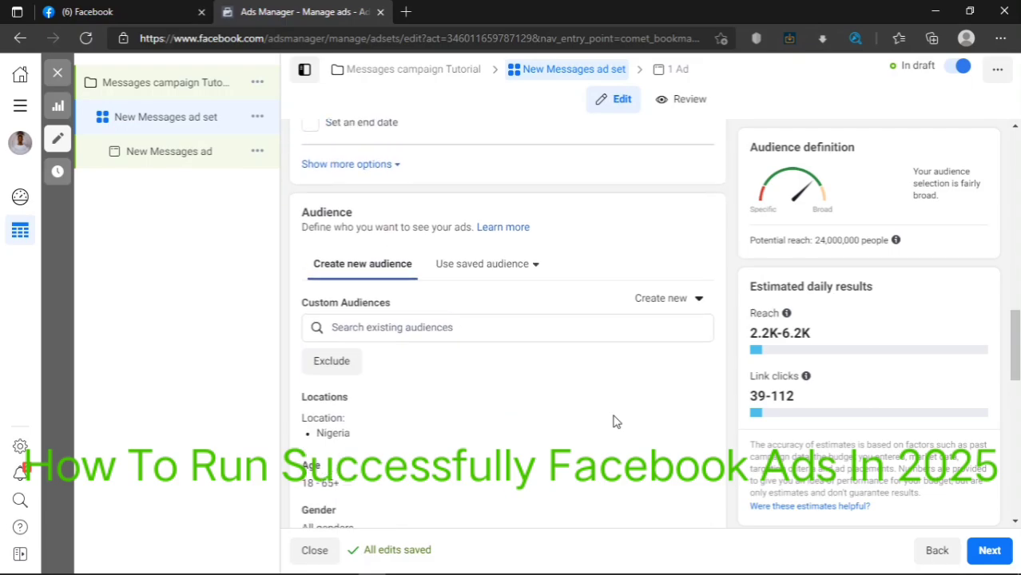
scroll(613, 421, up, 6)
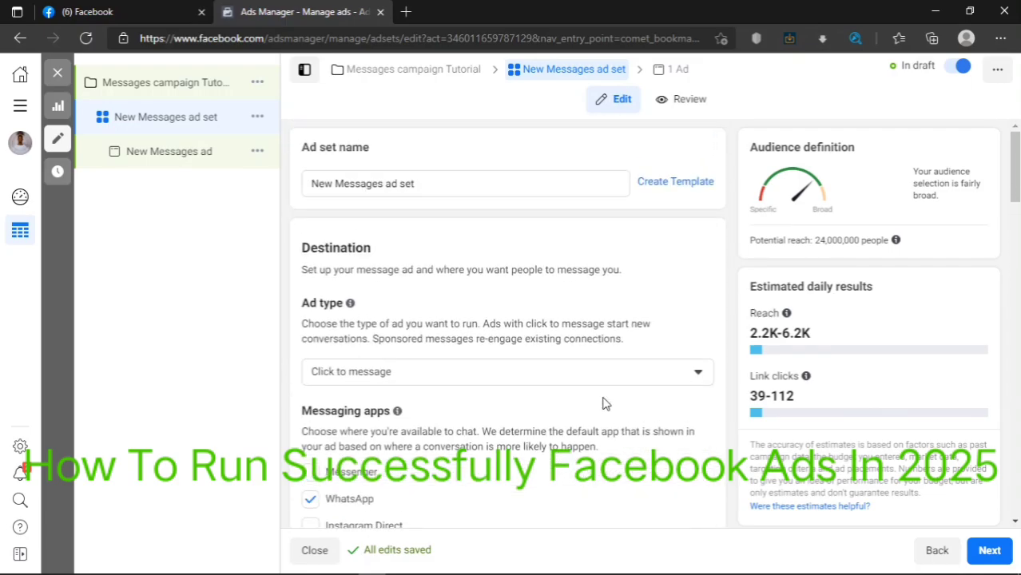
Open the New Messages ad and follow its Select Page link to the ad set's Accounts settings
click(677, 70)
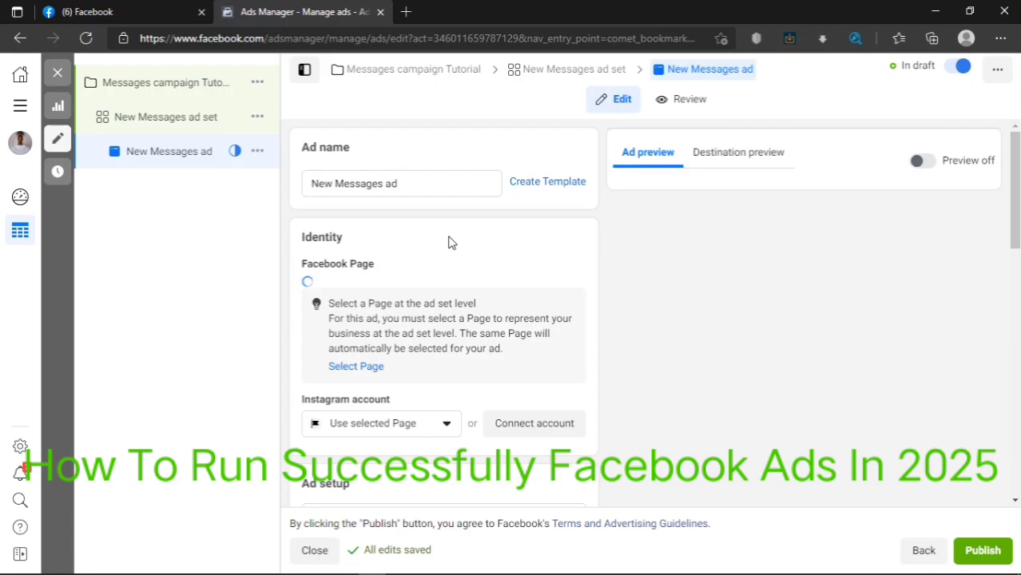
scroll(448, 242, down, 2)
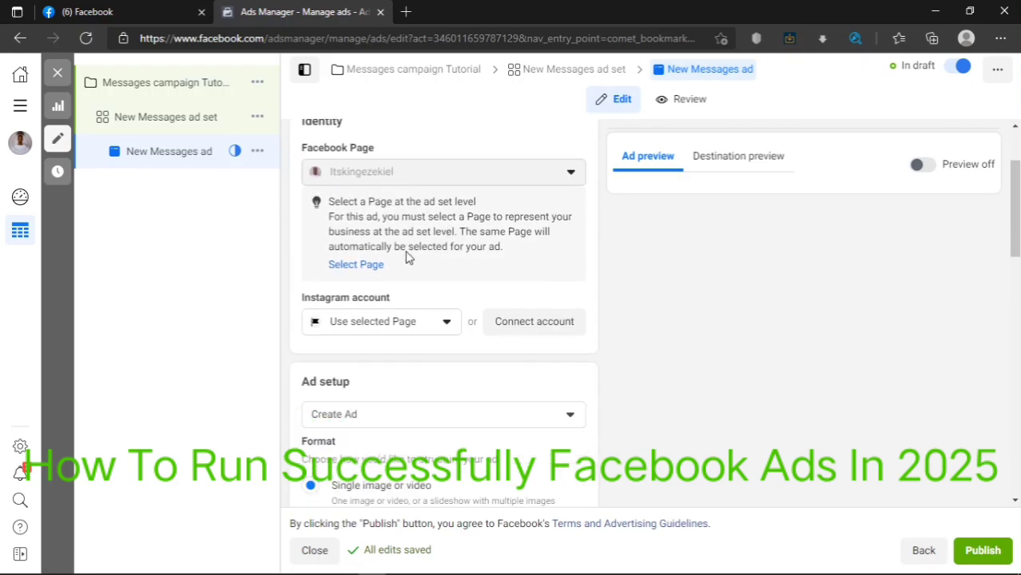
click(379, 273)
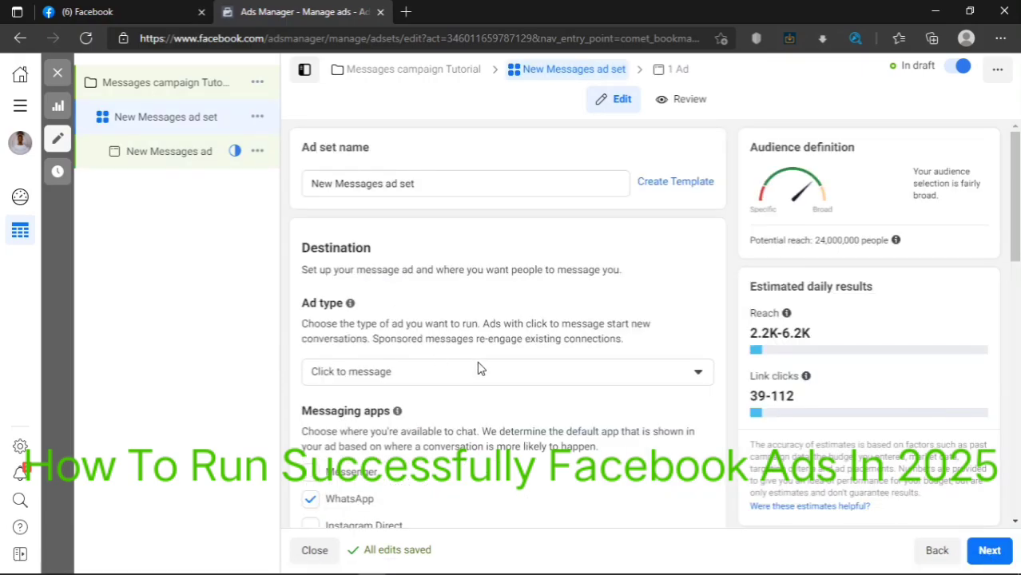
scroll(477, 364, down, 3)
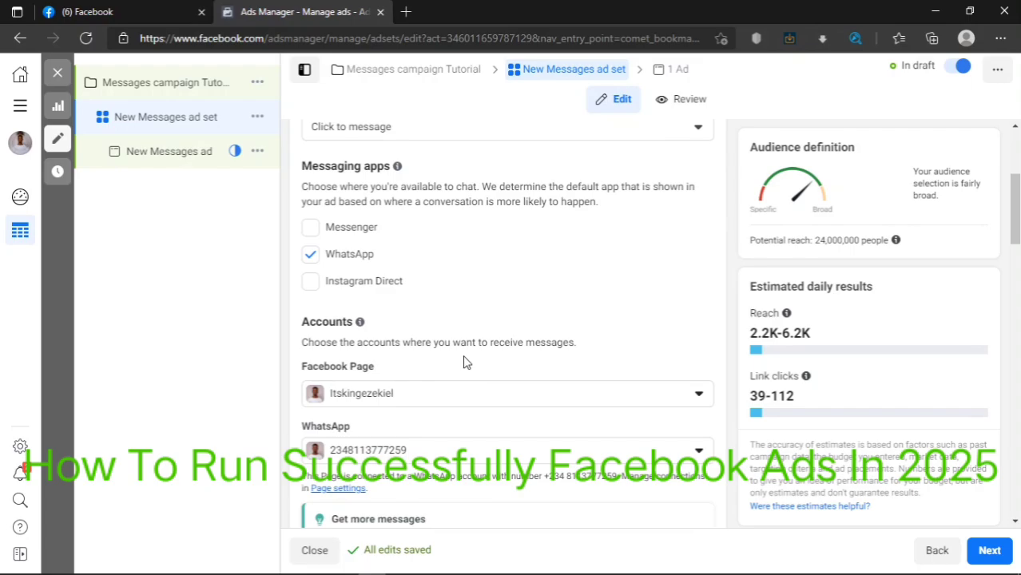
Select the Facebook Page that receives messages for the ad set, and return to the ad
scroll(467, 362, down, 1)
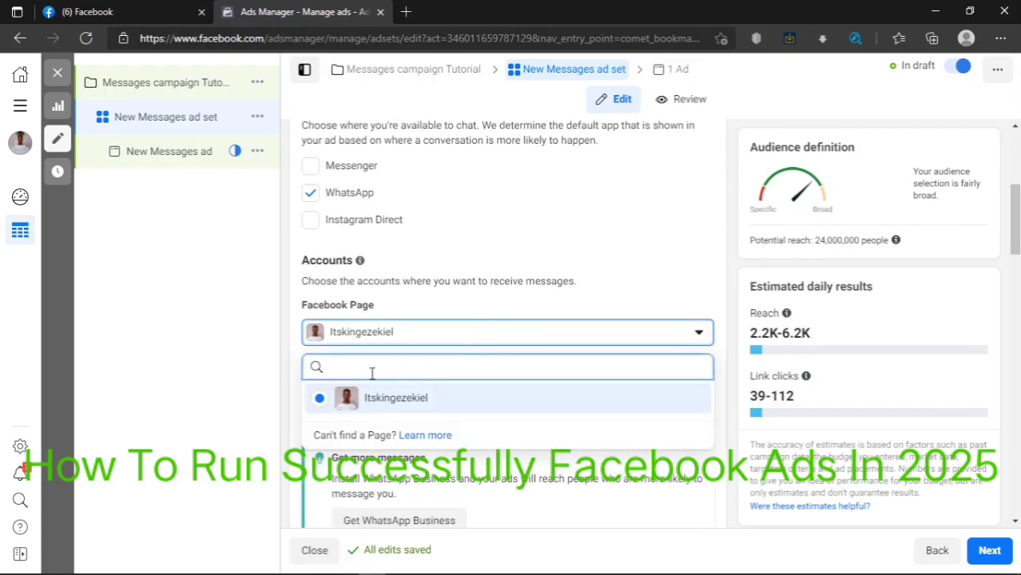
click(396, 399)
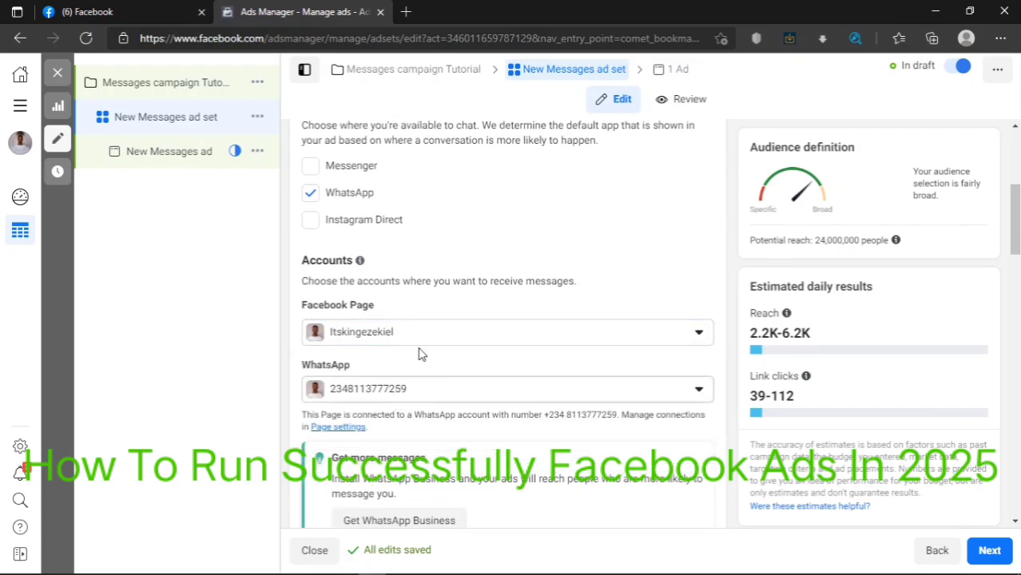
click(671, 69)
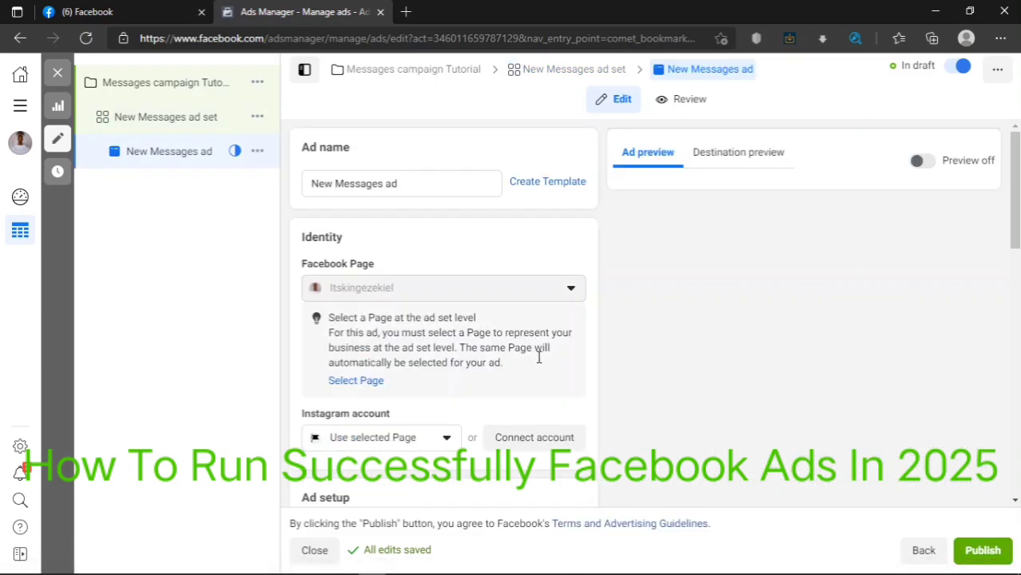
Examine the New Messages ad's identity, ad setup and format settings, and the media types that can be added
scroll(887, 256, down, 1)
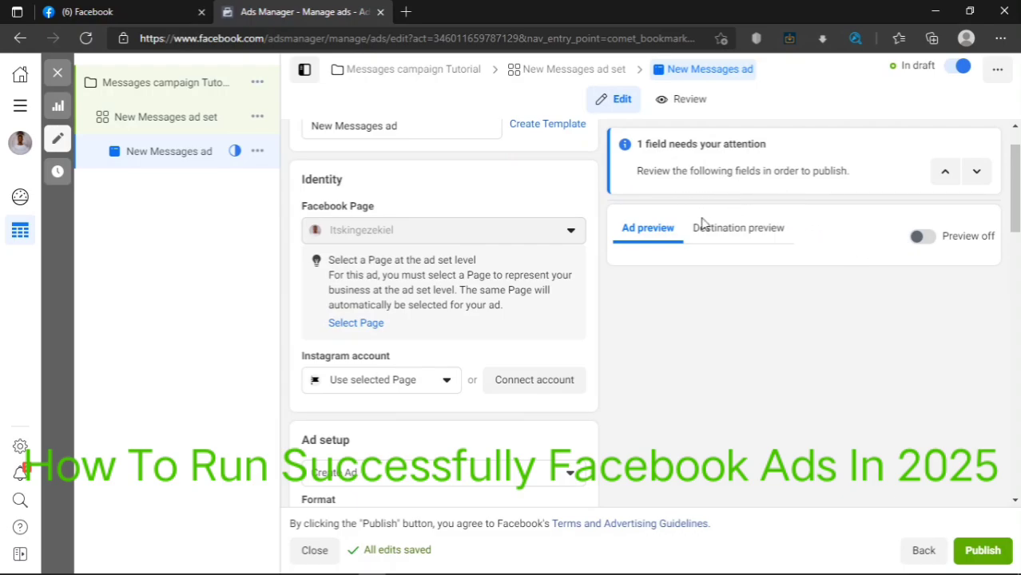
scroll(482, 324, down, 5)
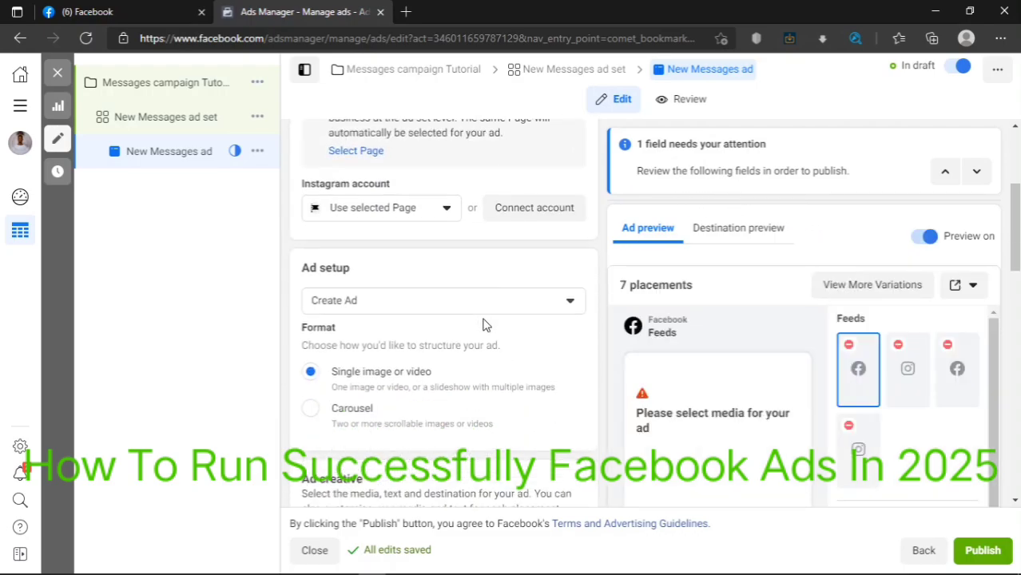
scroll(486, 318, down, 2)
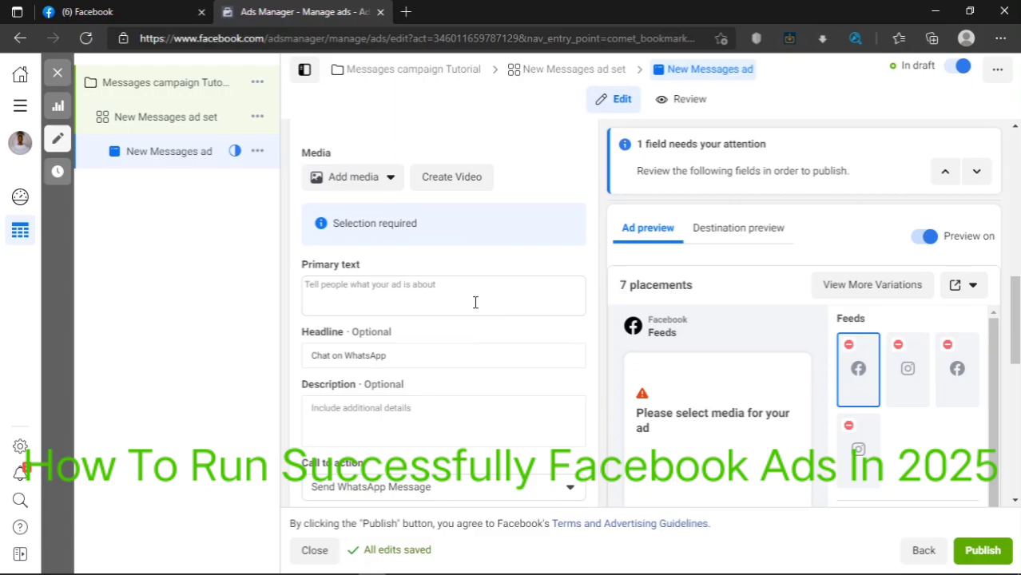
click(355, 177)
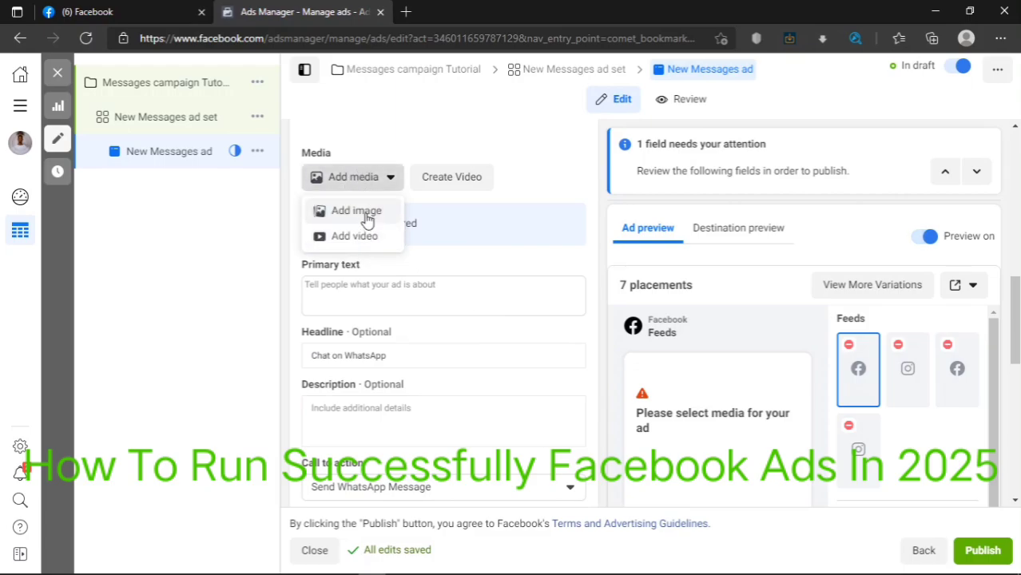
click(526, 195)
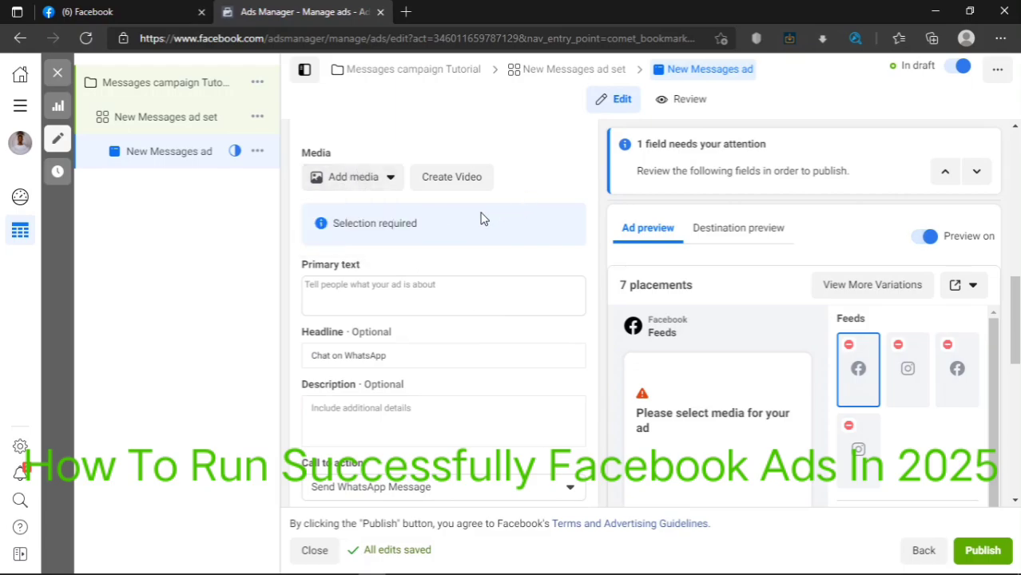
Examine the ad creative's primary text, description and headline fields with their text suggestions
click(350, 294)
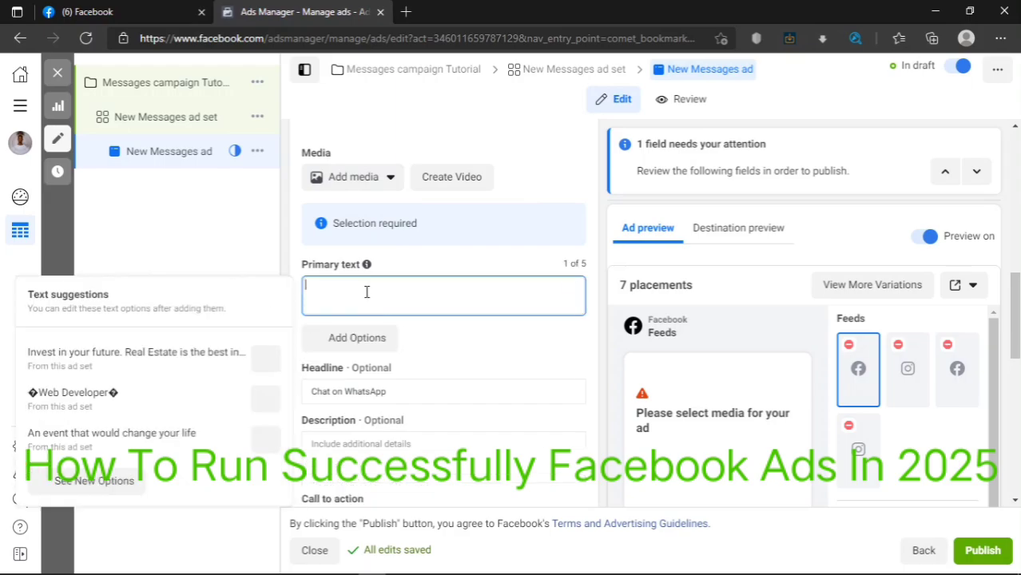
click(346, 448)
scroll(386, 415, down, 2)
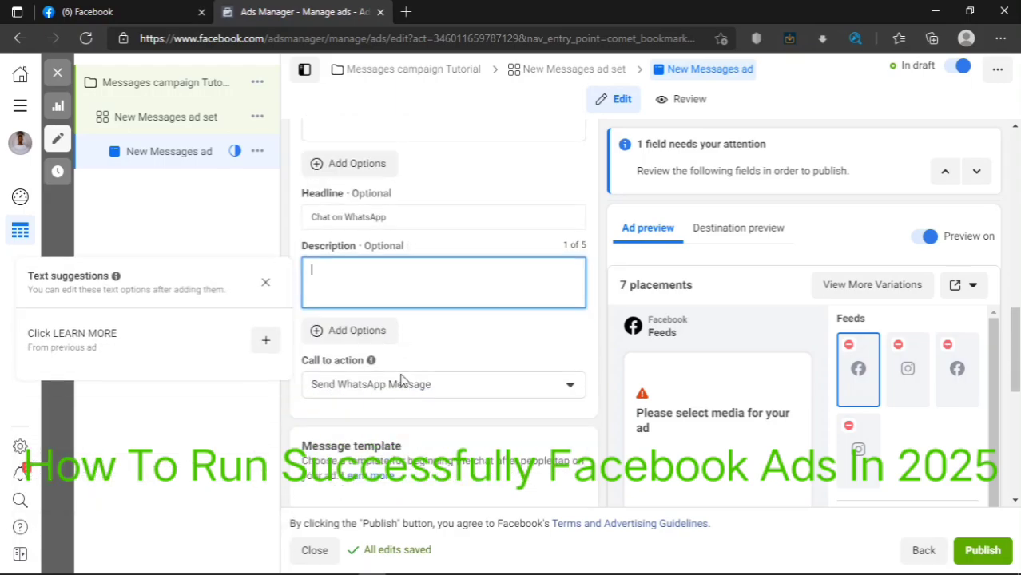
click(392, 219)
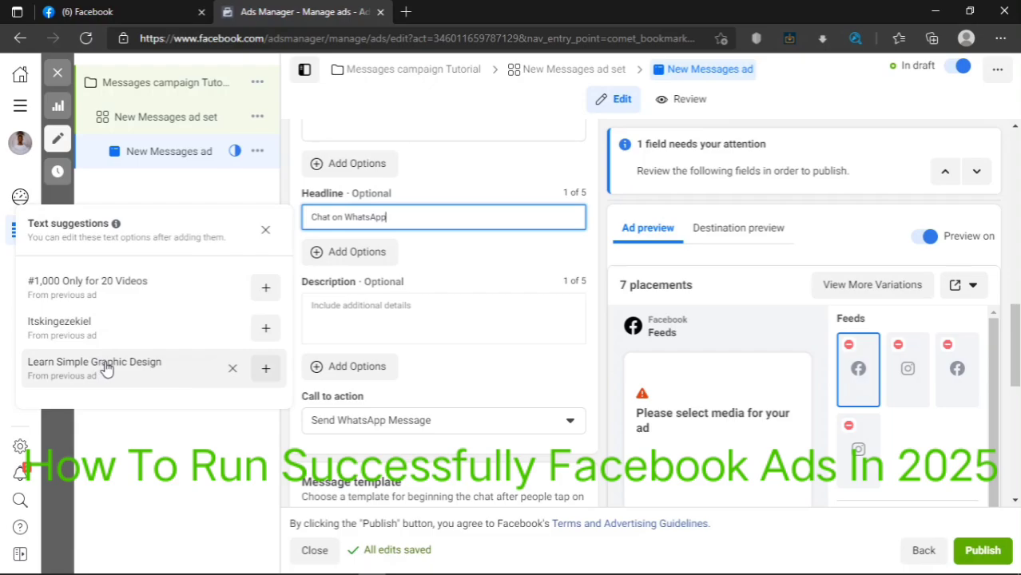
click(174, 446)
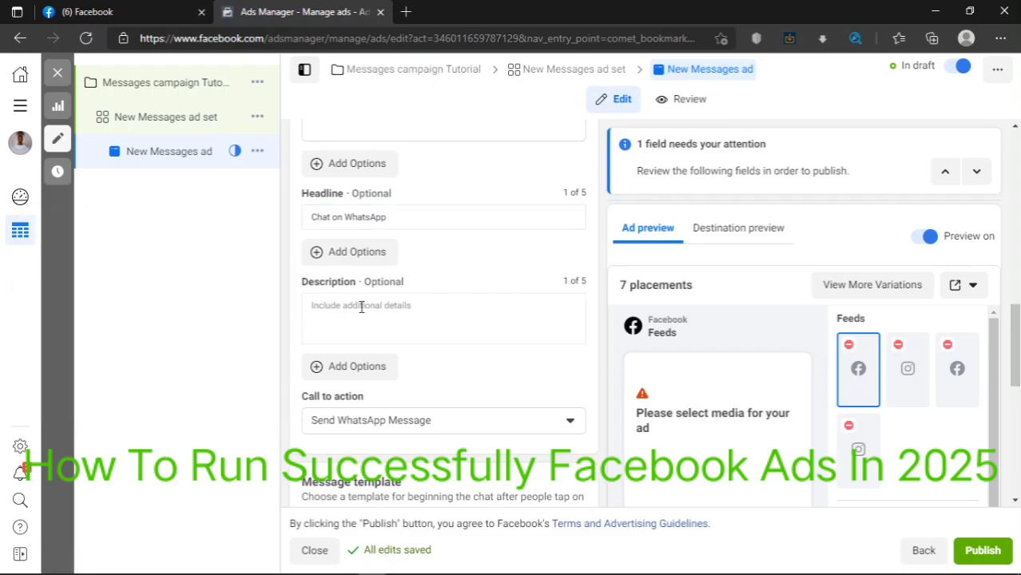
Inspect the image and video selection dialogs for the ad's media, closing each without choosing a file
scroll(361, 308, up, 2)
scroll(362, 308, up, 1)
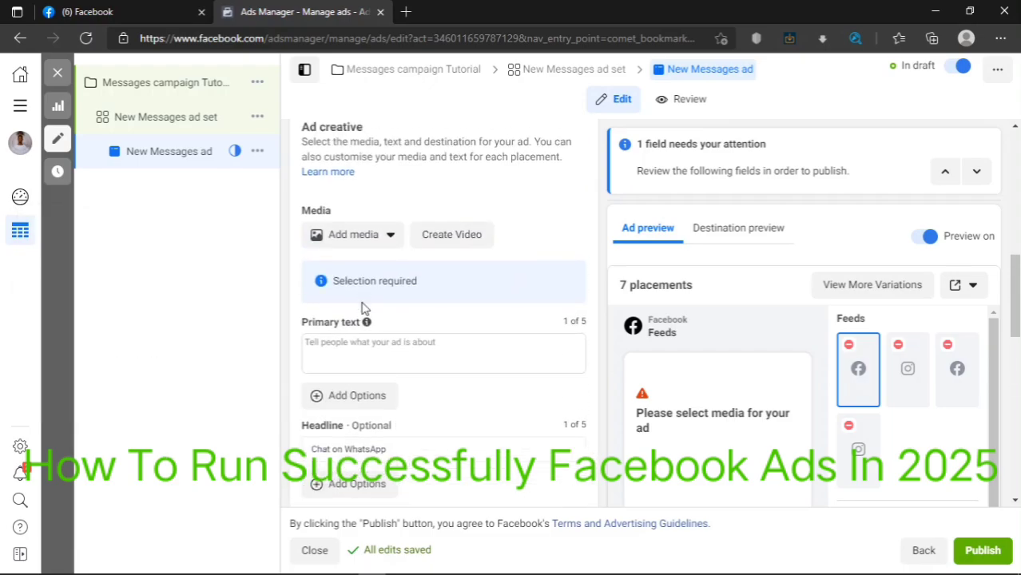
click(323, 236)
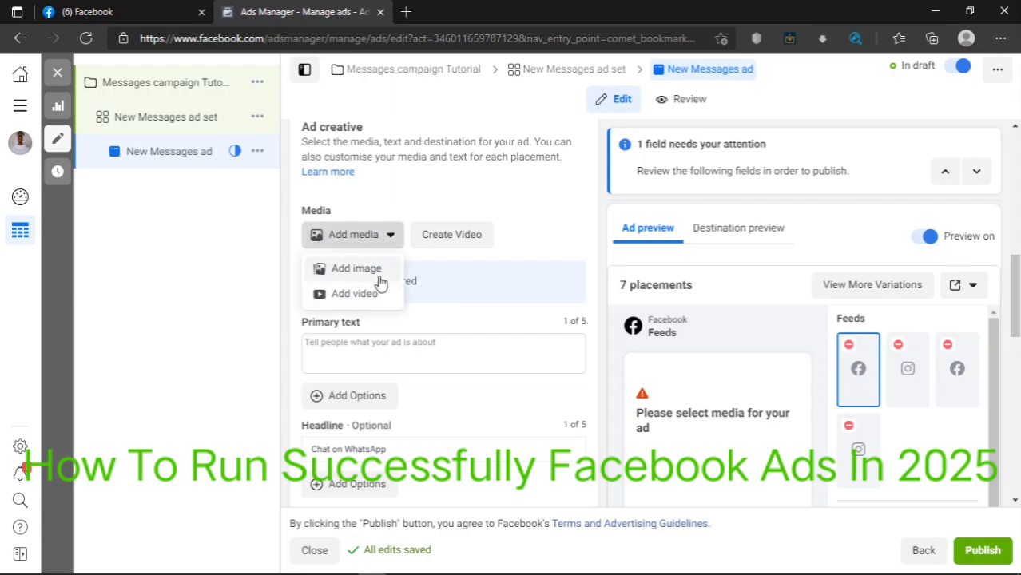
click(356, 269)
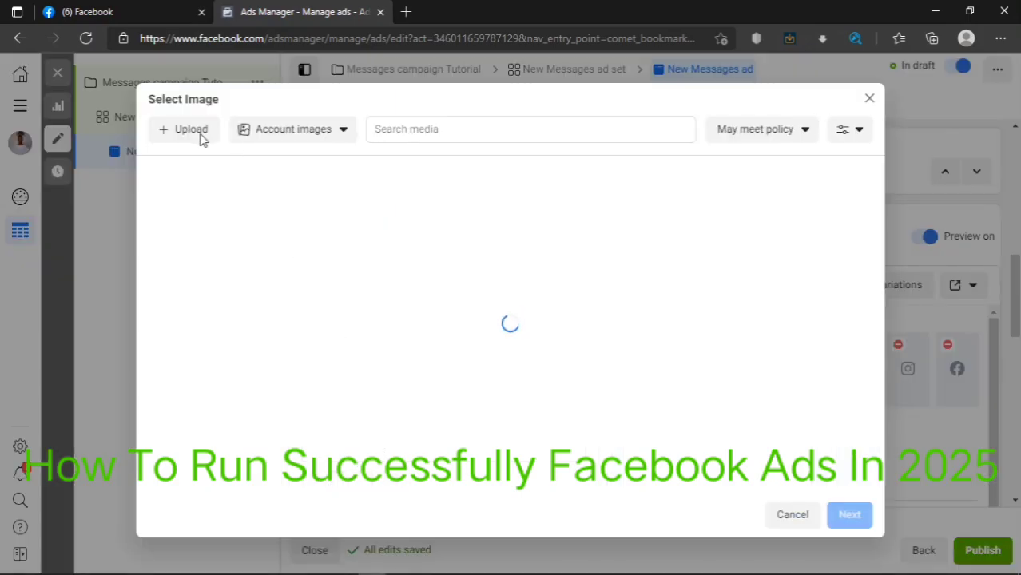
click(870, 98)
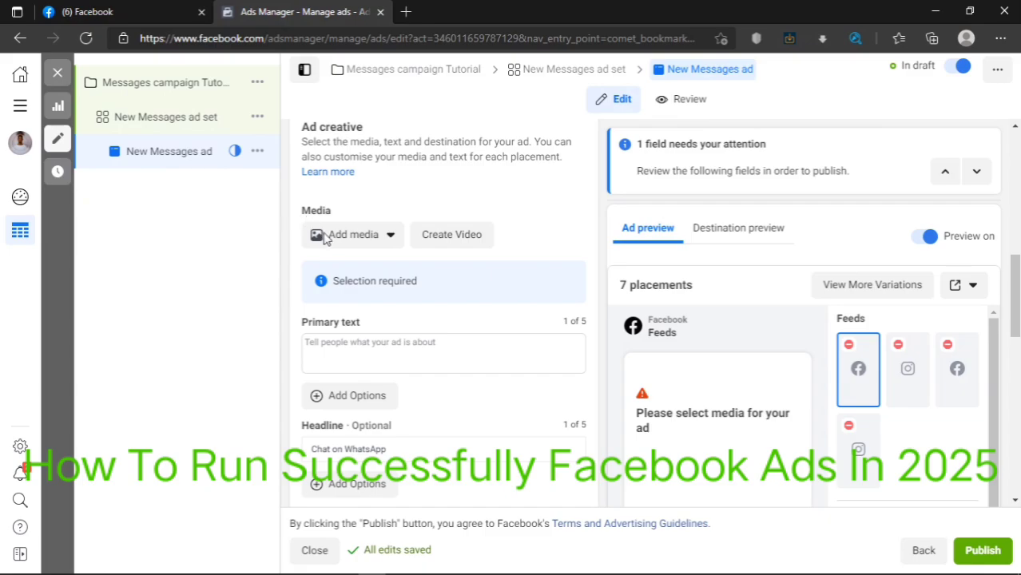
click(369, 238)
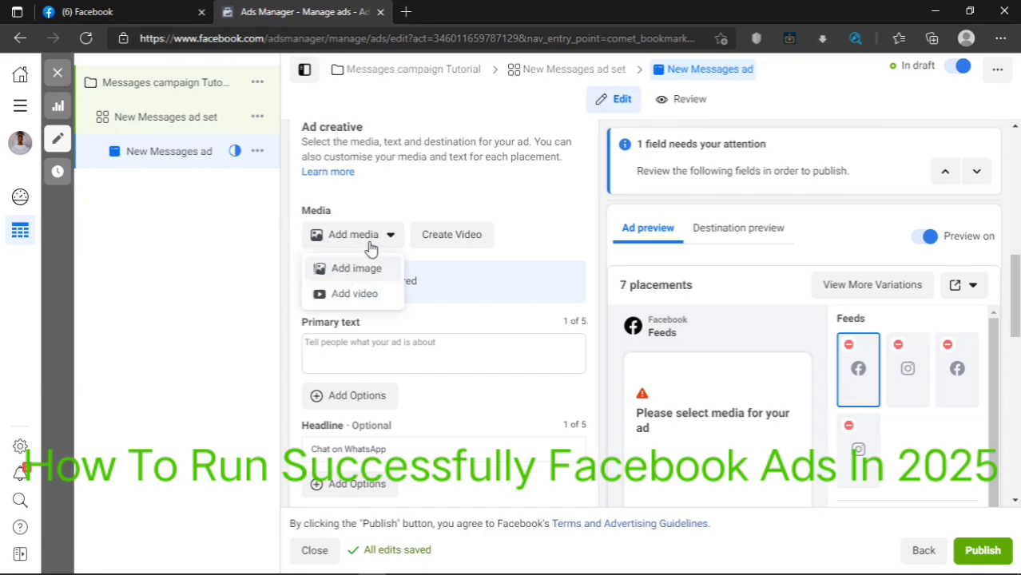
click(359, 295)
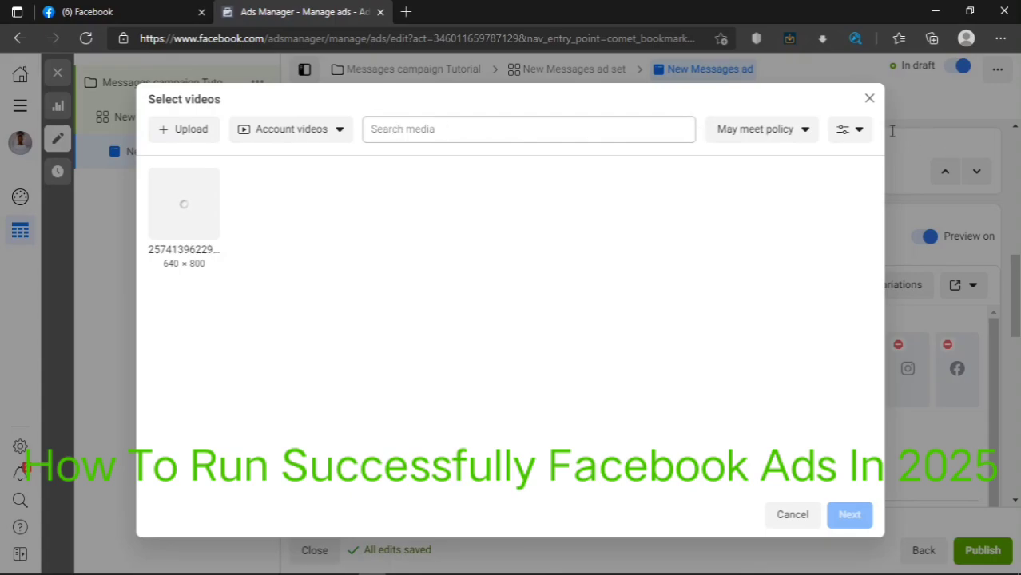
click(870, 99)
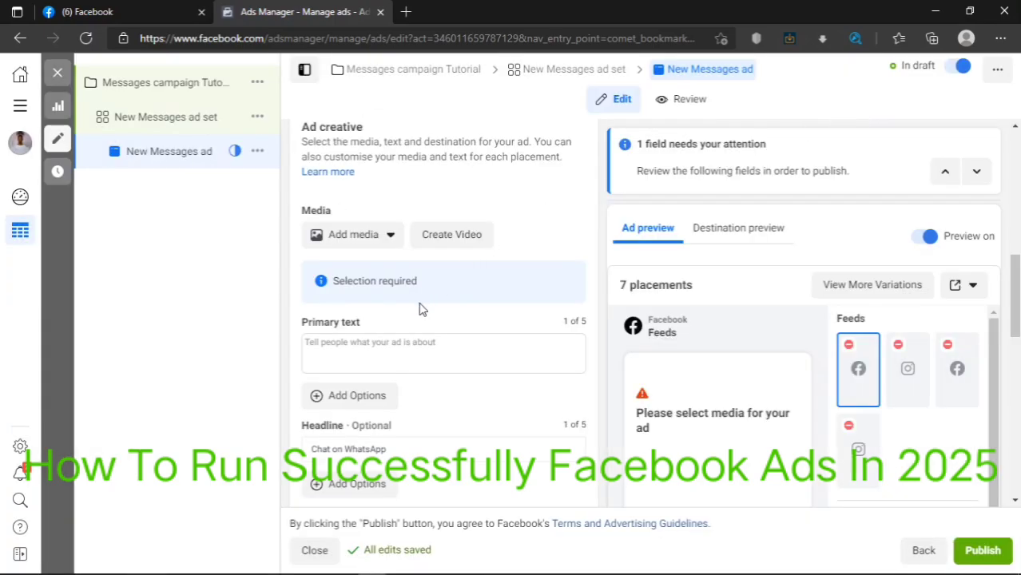
Review the suggested texts for the ad's primary text, description and headline once more without entering anything
scroll(422, 309, down, 2)
click(436, 250)
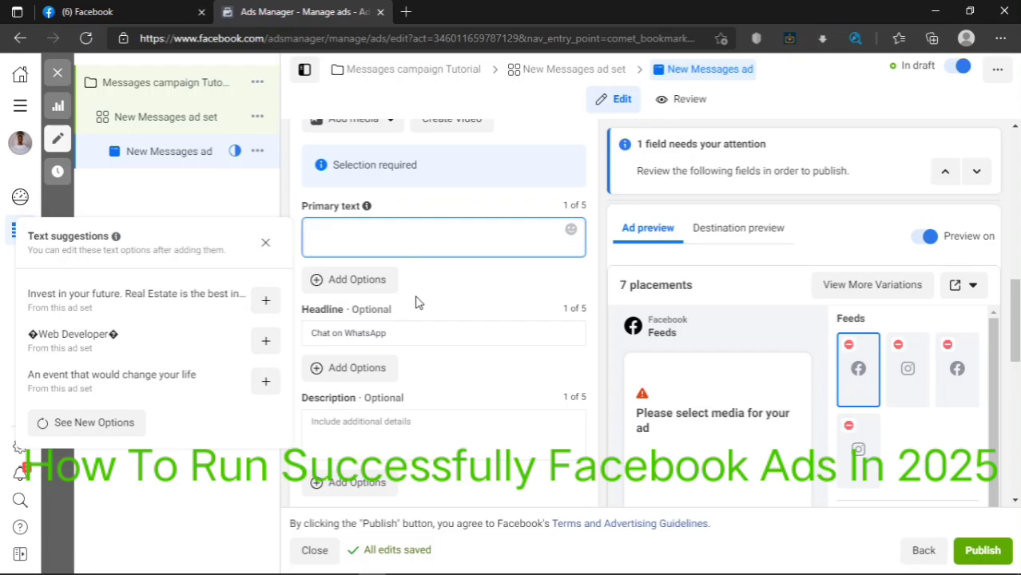
click(393, 423)
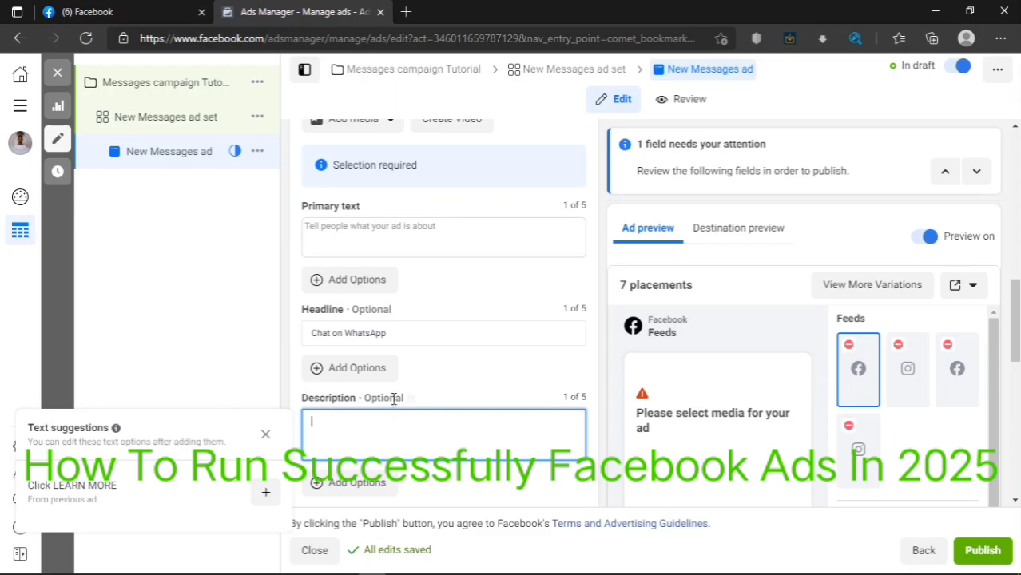
click(401, 333)
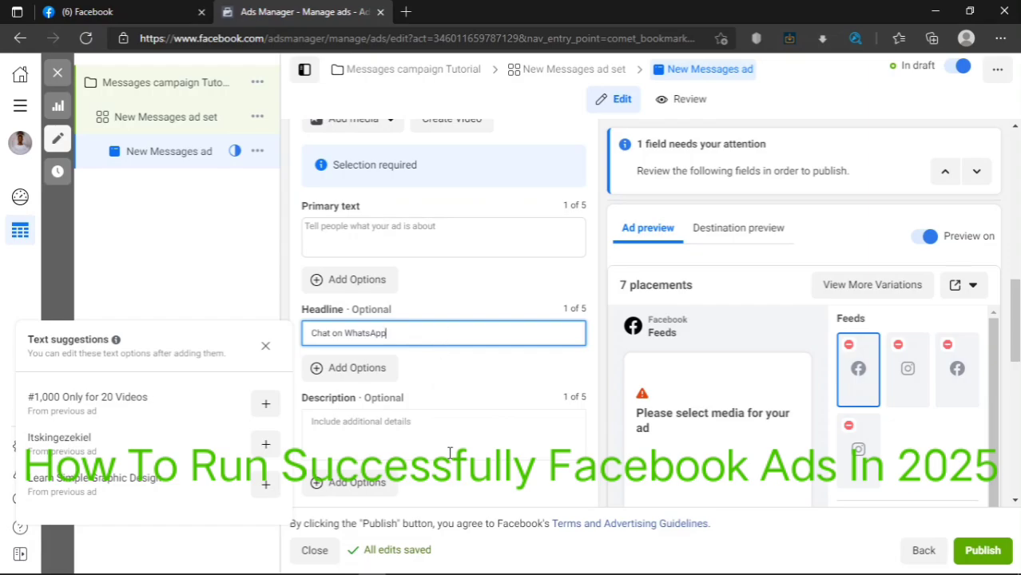
Examine the ad's available call to action options, keeping Send WhatsApp Message selected
scroll(450, 453, down, 2)
scroll(456, 448, down, 2)
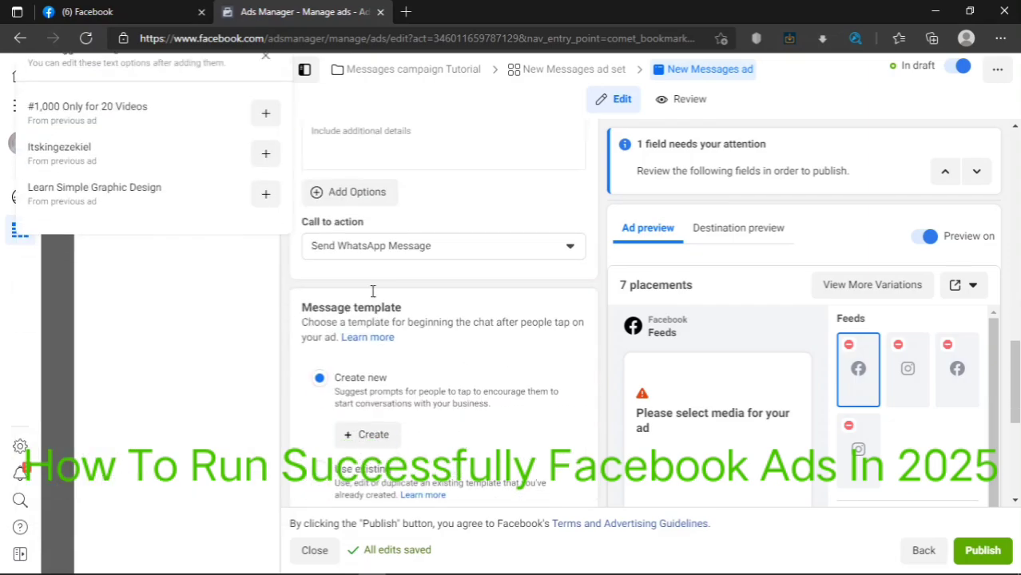
scroll(332, 320, up, 2)
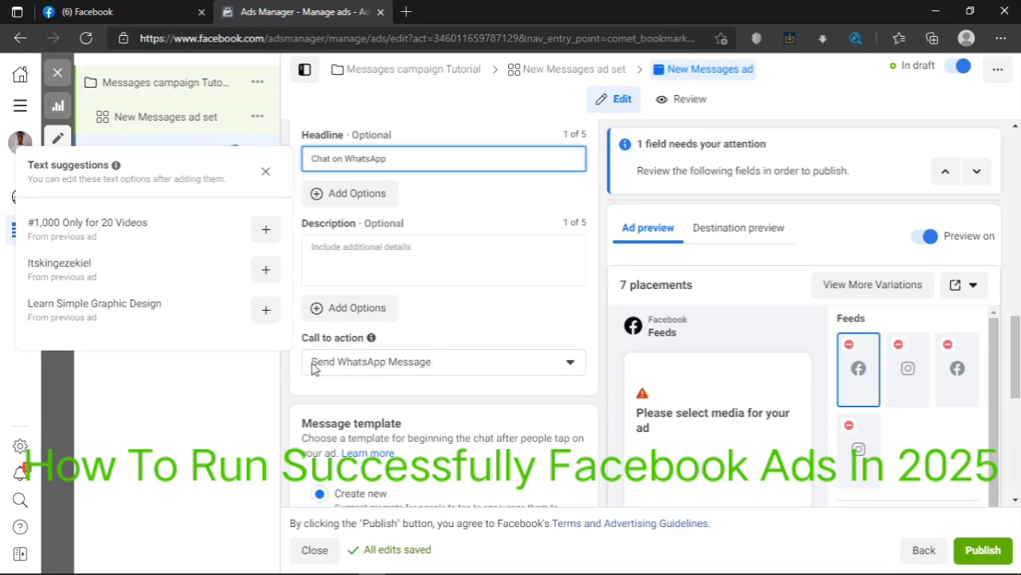
click(309, 340)
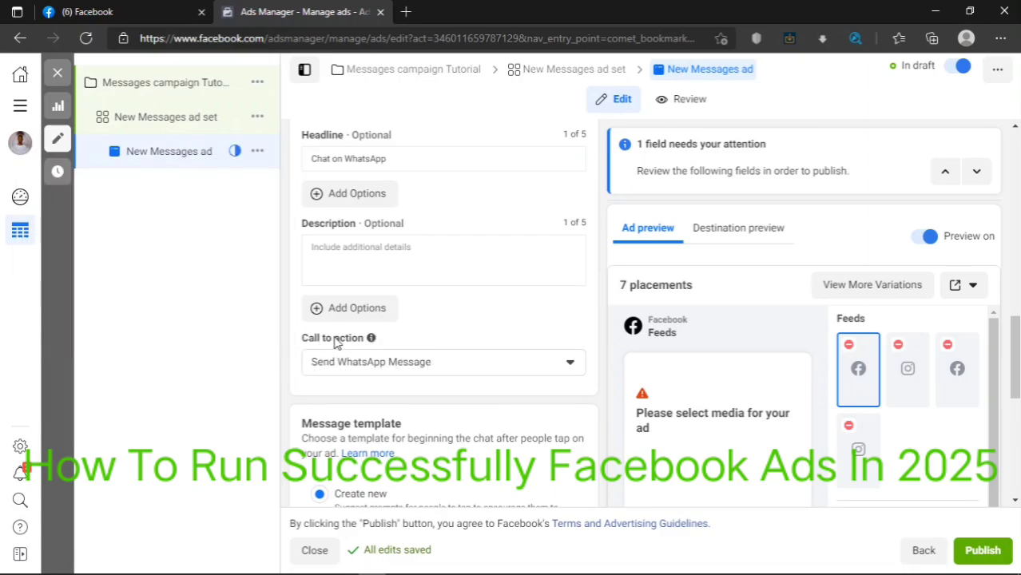
triple_click(414, 345)
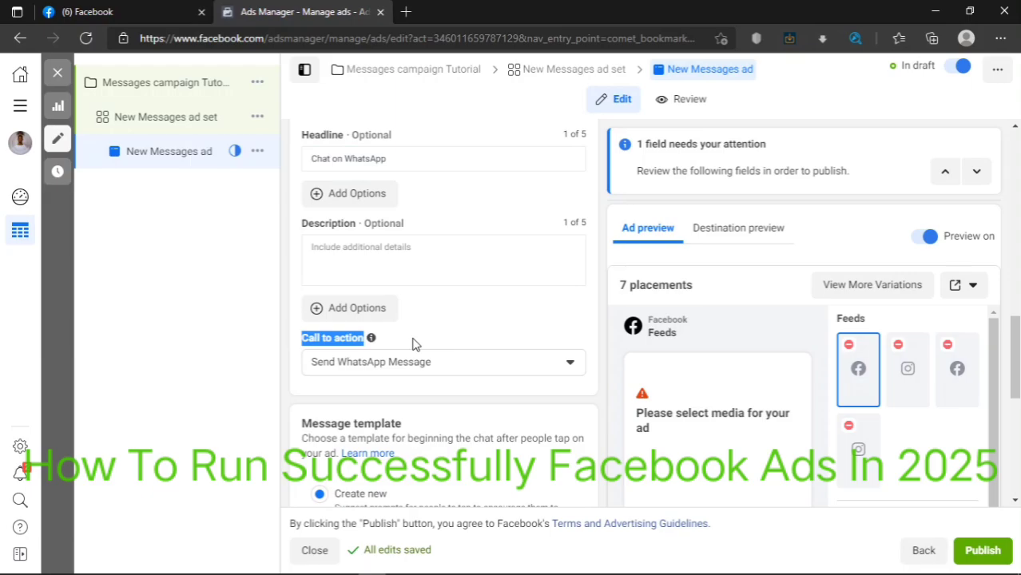
click(413, 344)
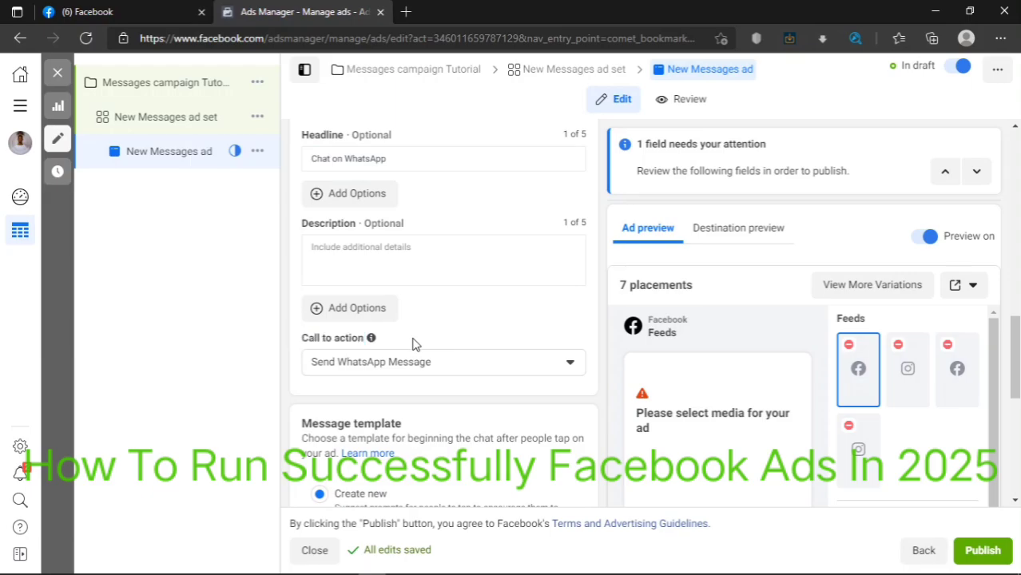
click(349, 370)
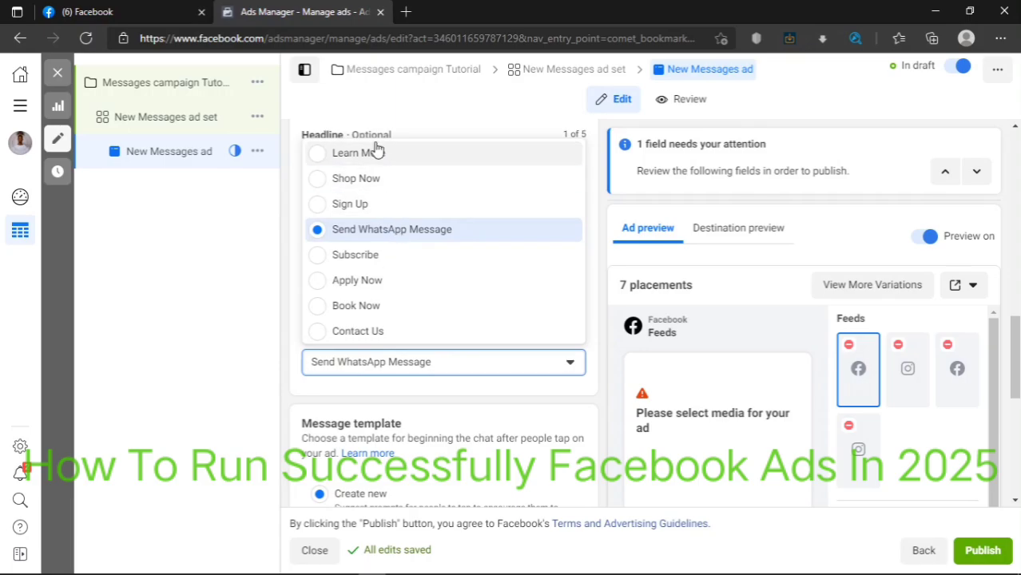
scroll(359, 286, down, 1)
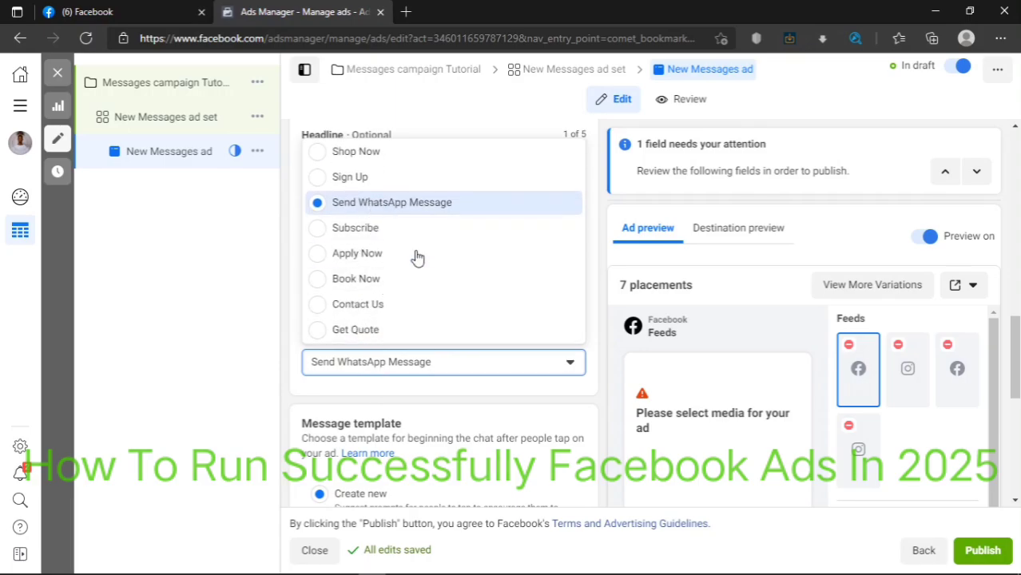
click(446, 392)
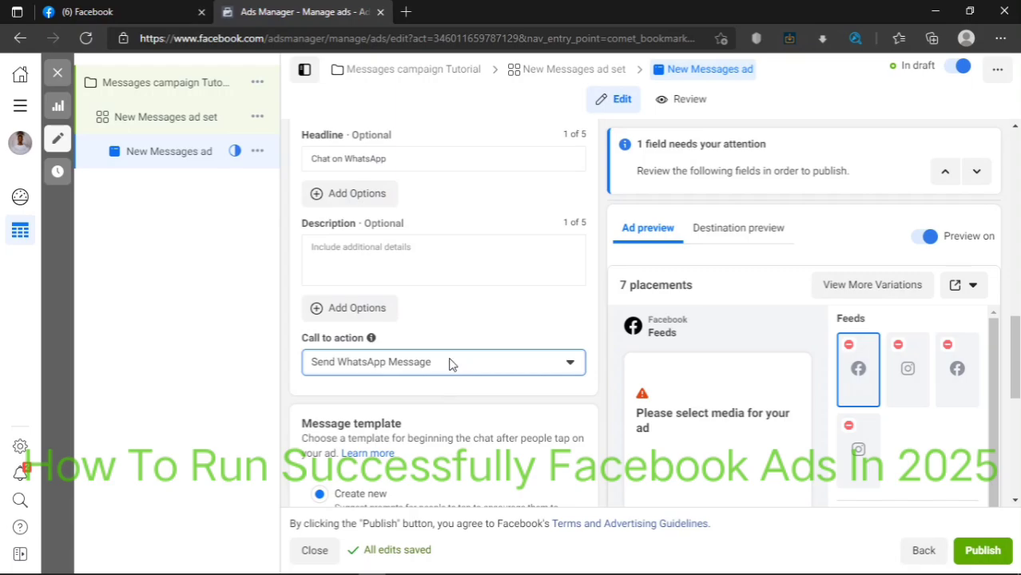
click(449, 364)
click(412, 386)
click(413, 364)
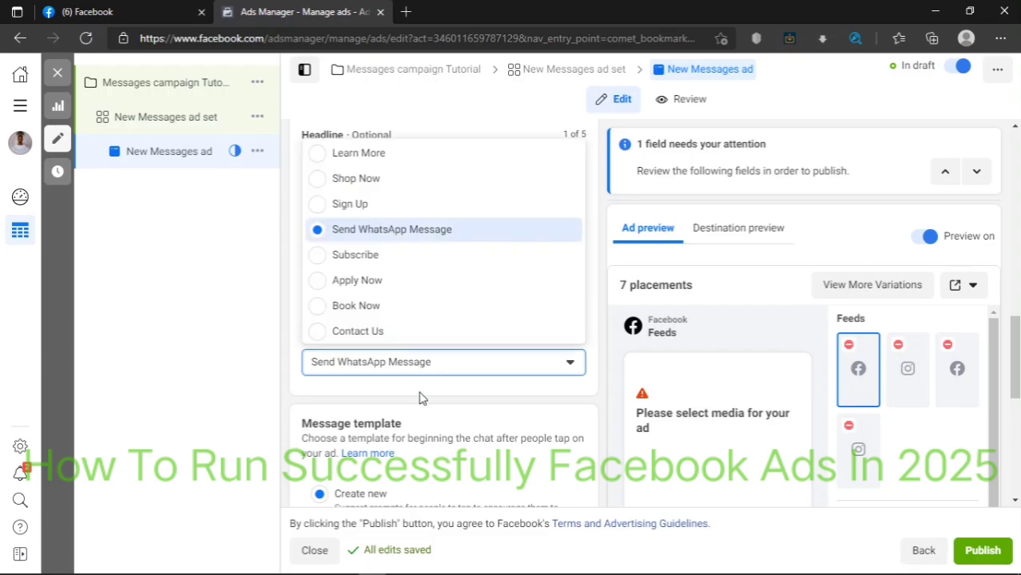
click(419, 394)
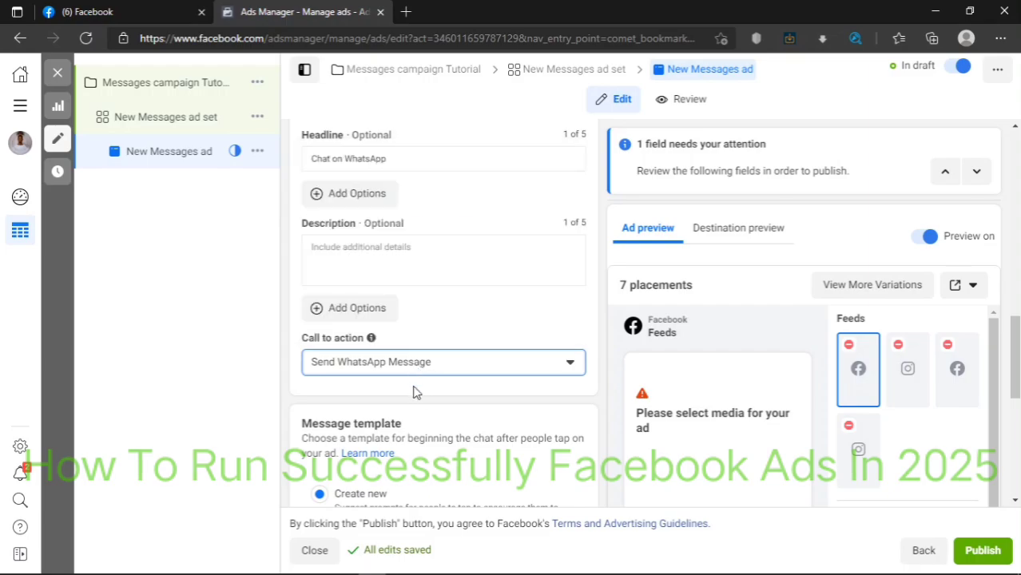
Examine the ad's message template and tracking settings, and return to the ad setup section
scroll(414, 393, down, 3)
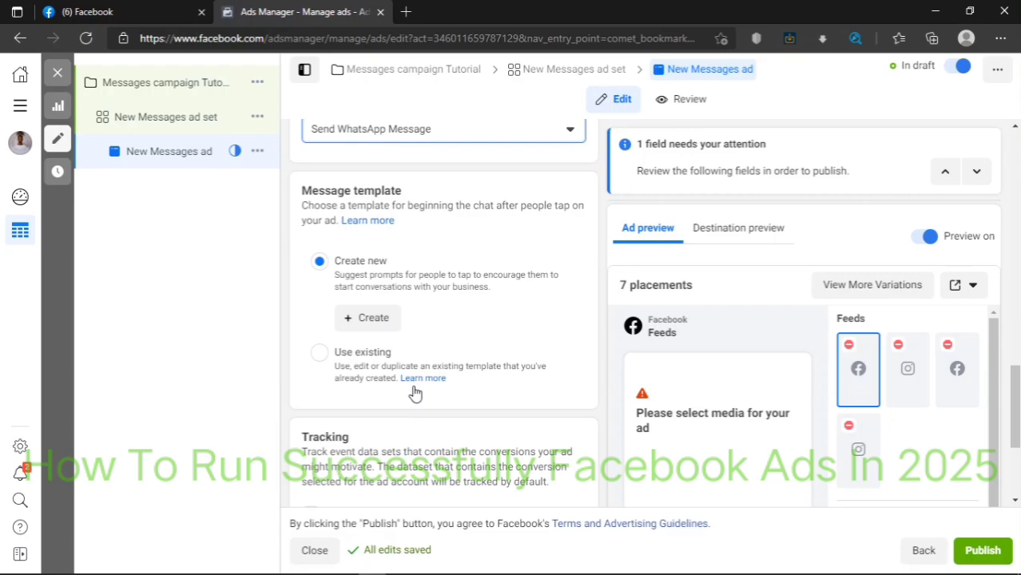
scroll(414, 392, down, 3)
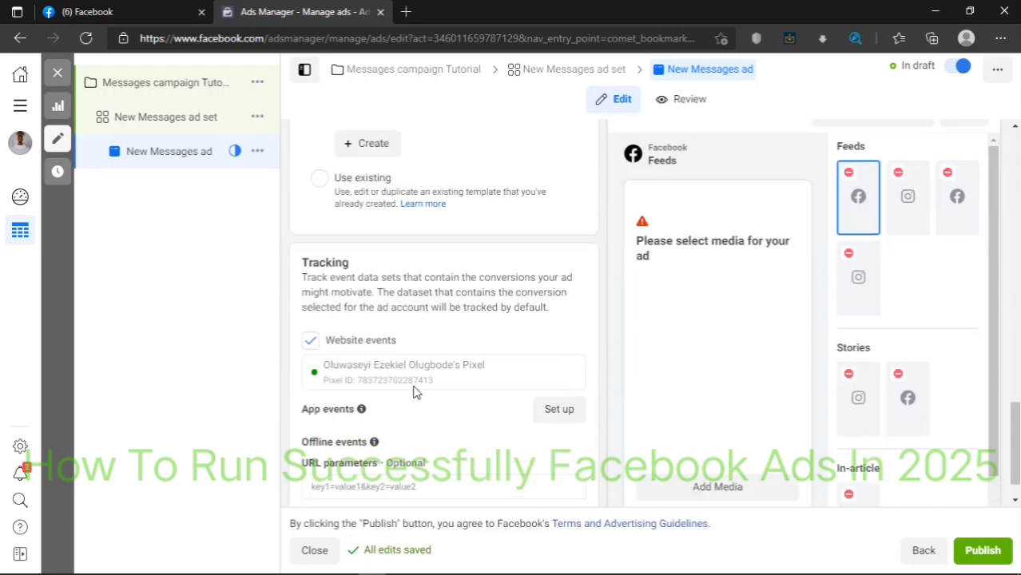
scroll(414, 393, up, 3)
scroll(414, 393, up, 8)
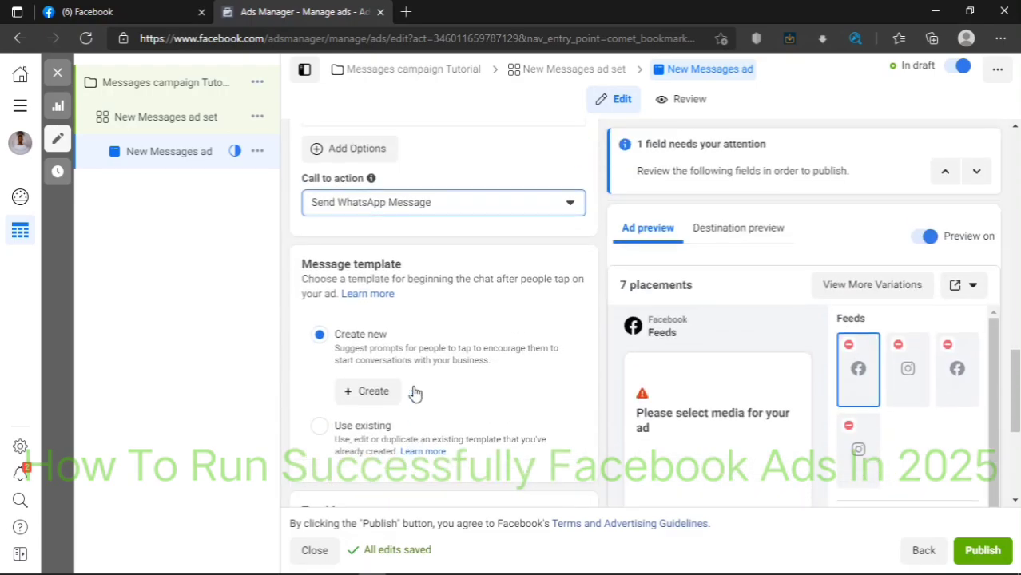
scroll(413, 392, up, 5)
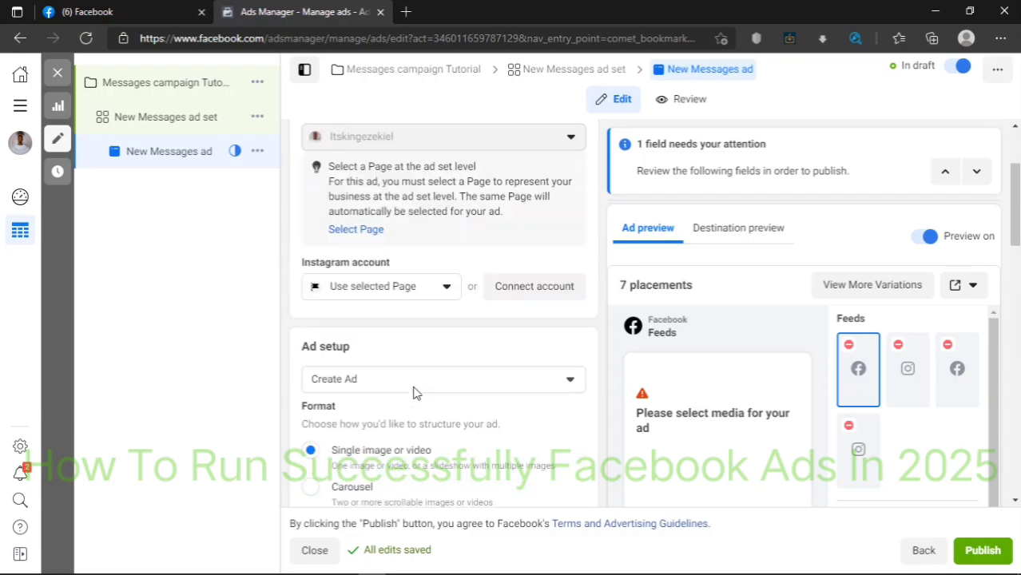
Close the ad editor without publishing the draft items, and deselect Messages campaign Tutorial in the campaigns list
click(54, 75)
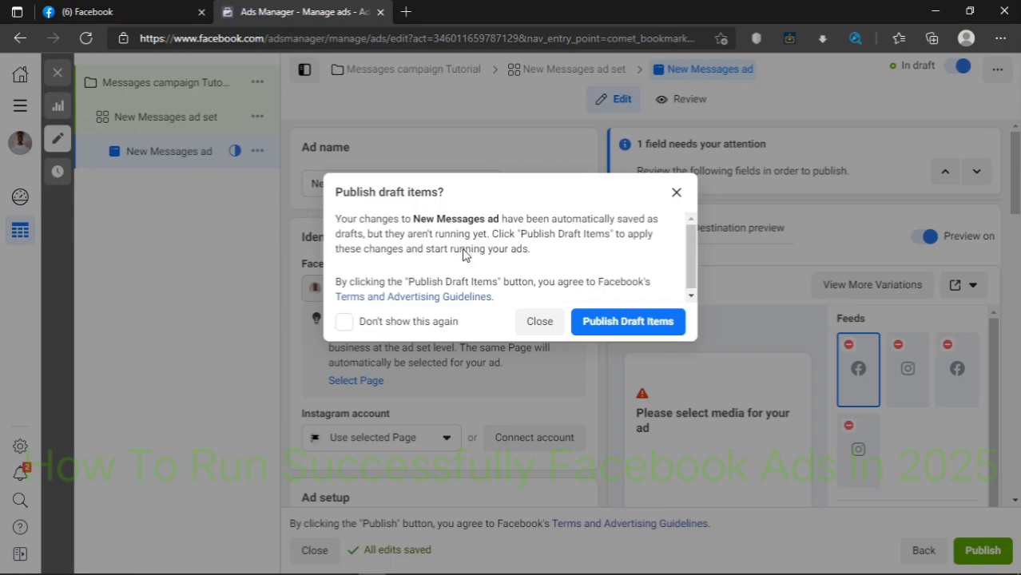
click(532, 323)
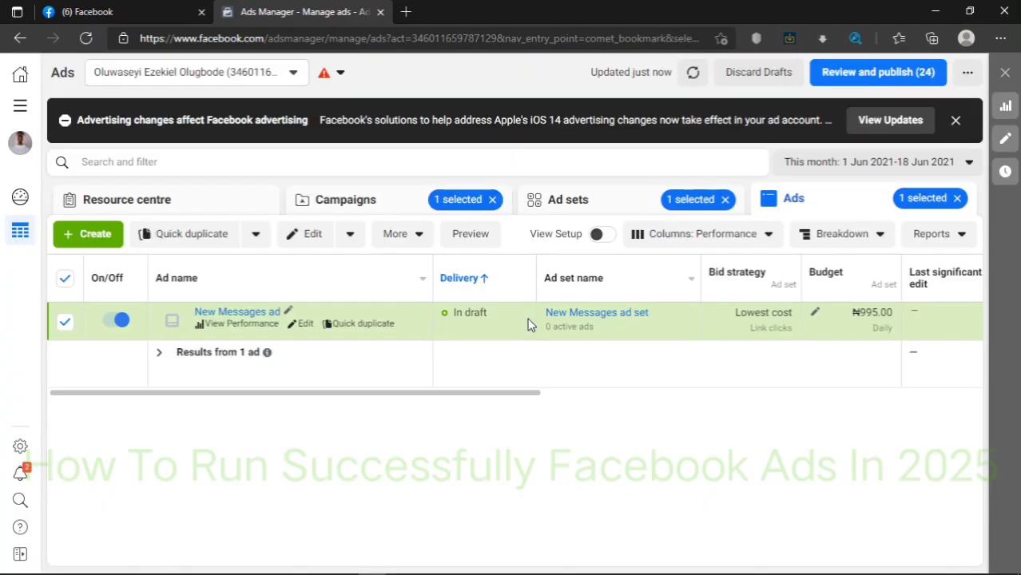
click(327, 201)
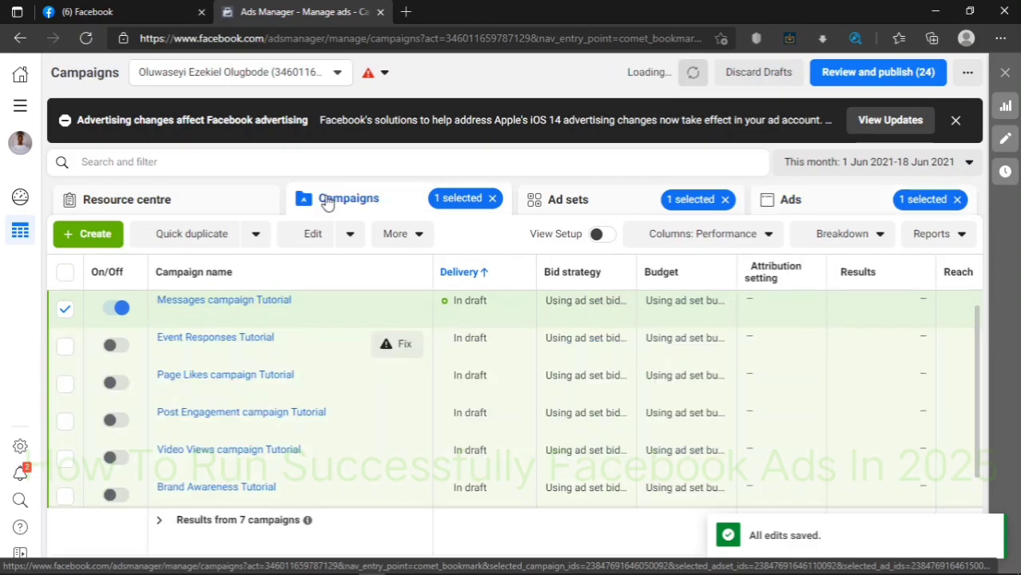
click(65, 311)
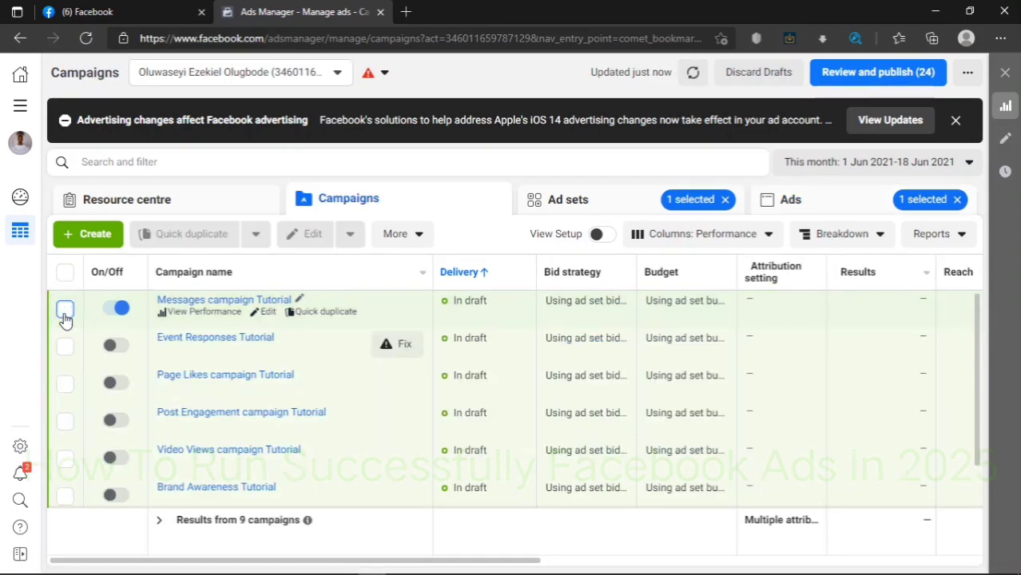